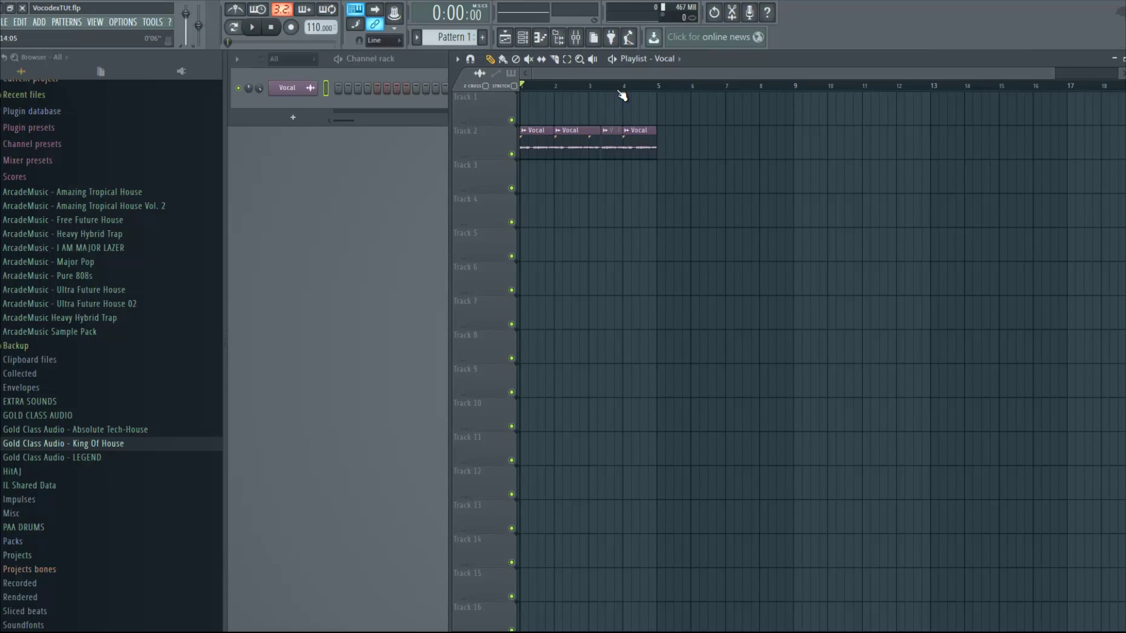
Play the Vocal recording's opening from the start, then stop playback back at 0:00:00.
key(space)
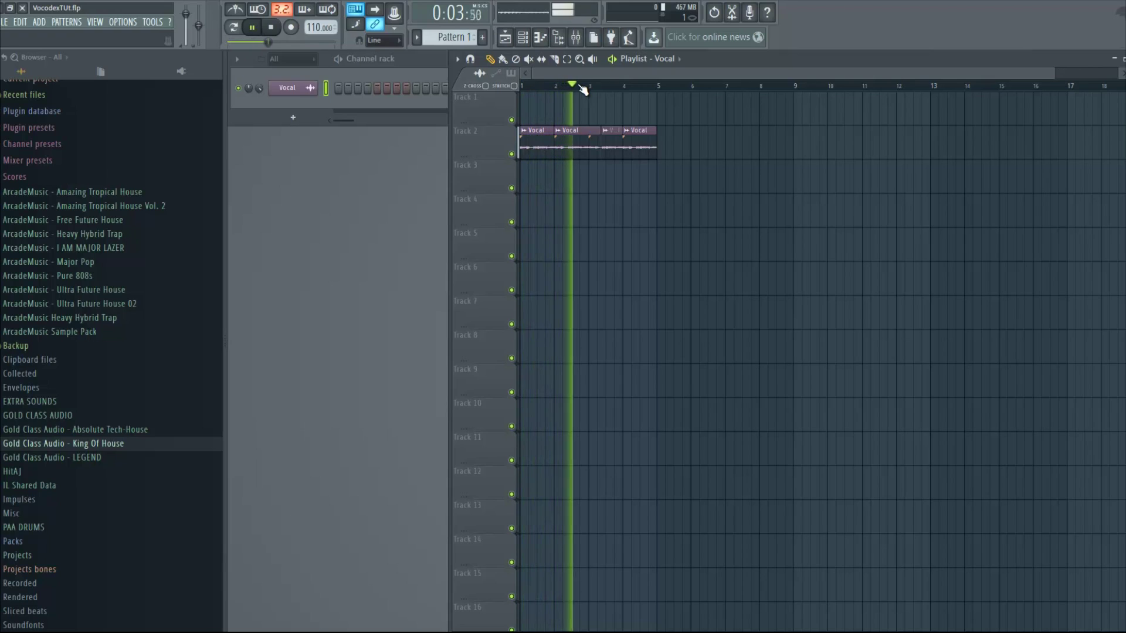
key(space)
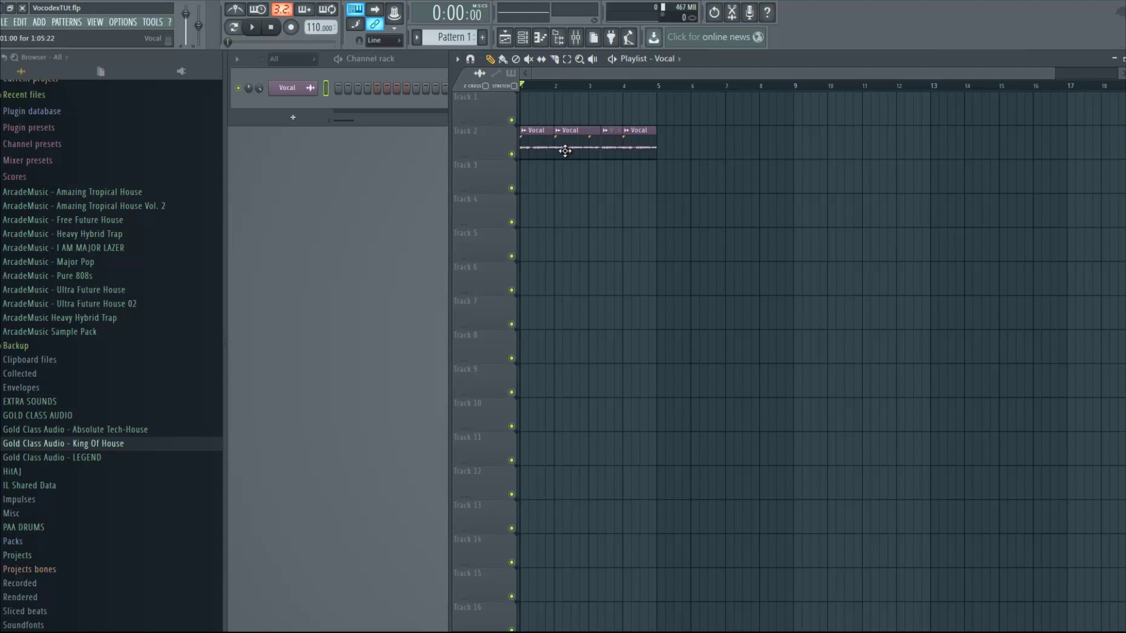
Open the mixer and rename insert 1 to 'Vocal'.
click(577, 38)
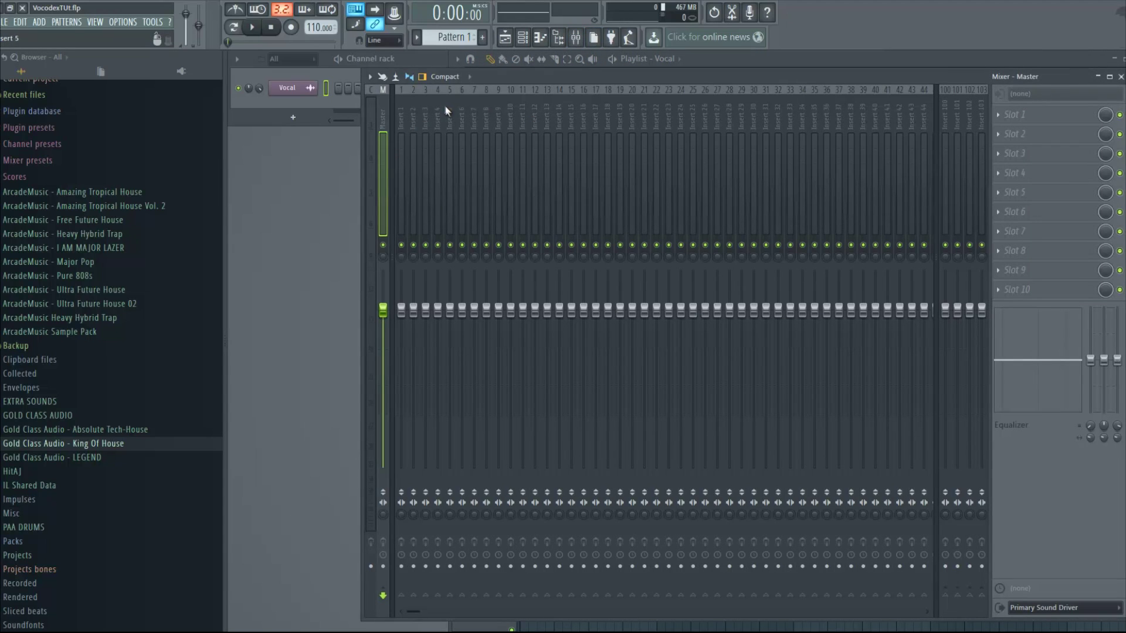
click(400, 114)
click(417, 114)
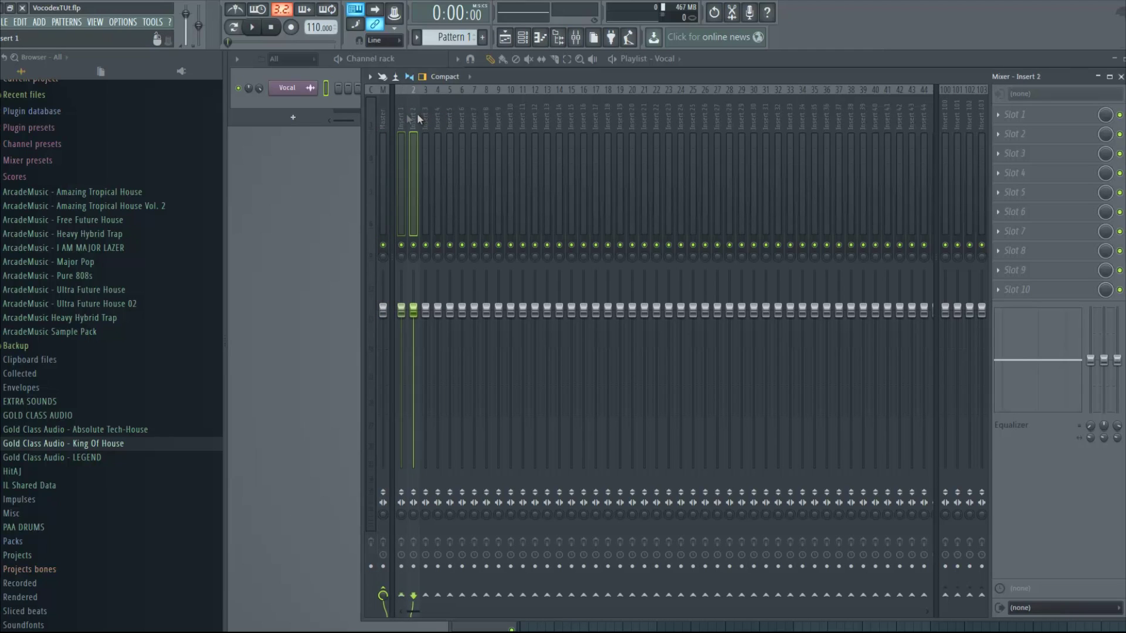
click(424, 114)
click(401, 120)
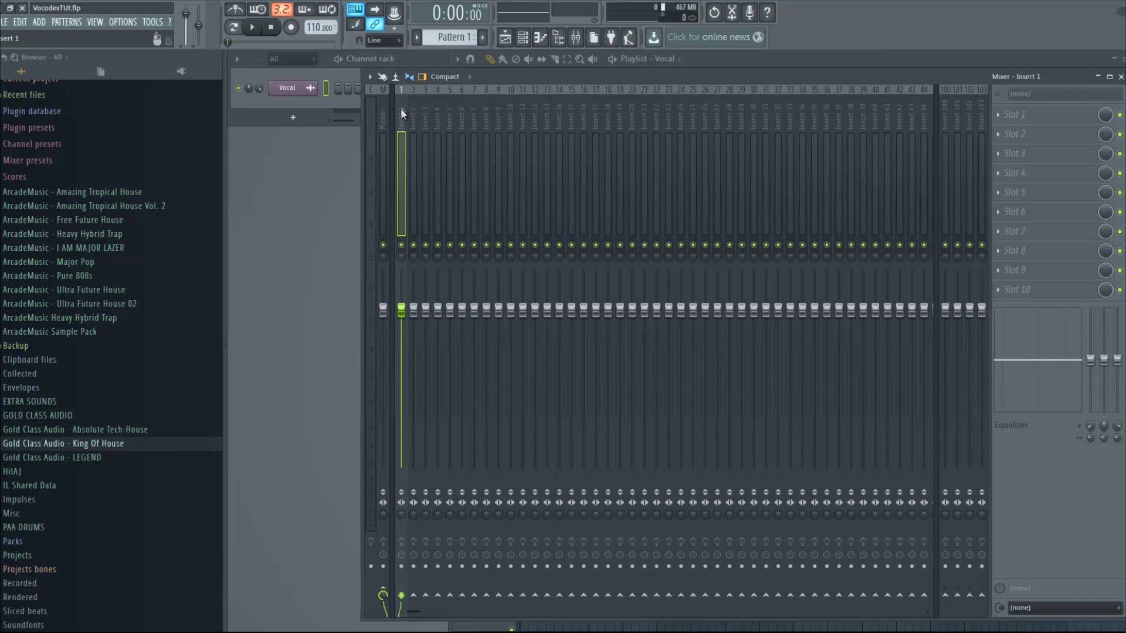
right_click(400, 105)
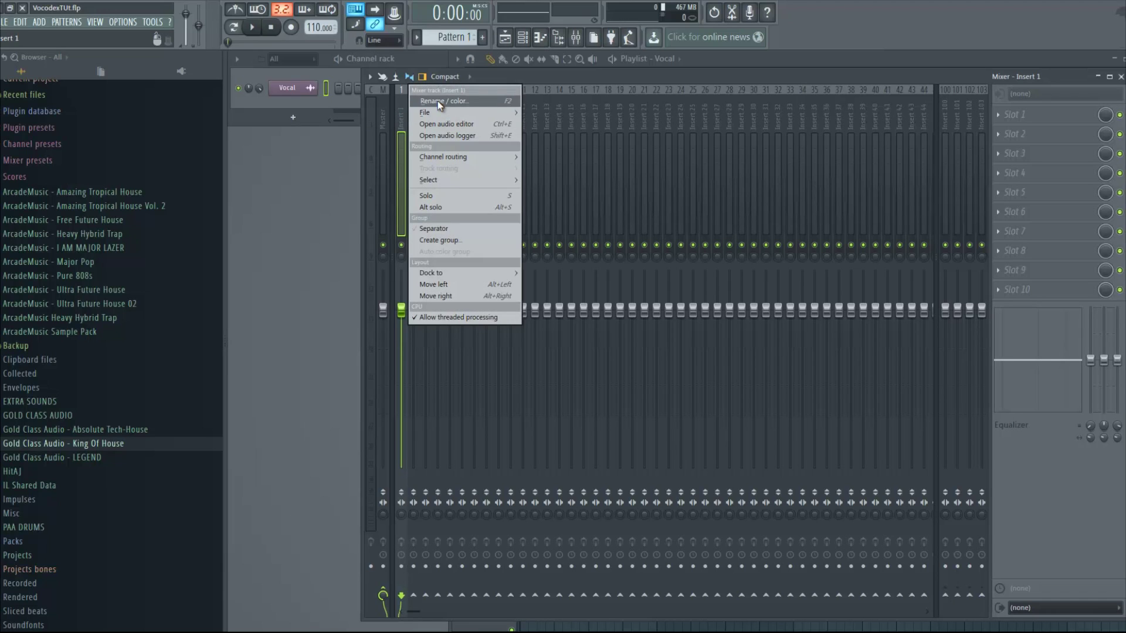
click(432, 101)
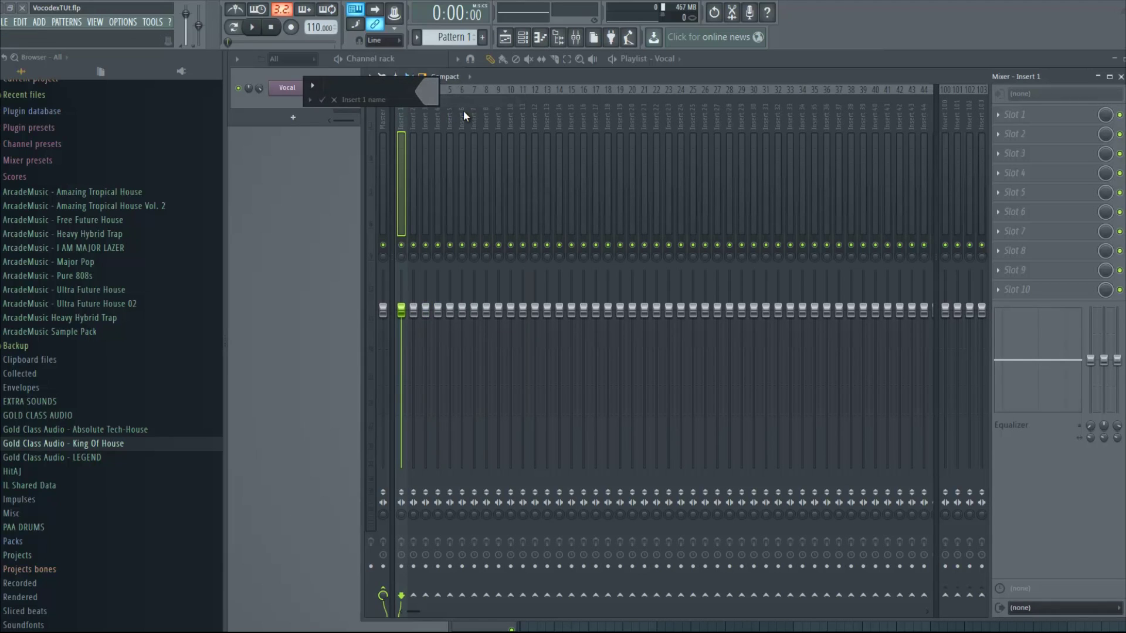
text(Vocal)
key(Return)
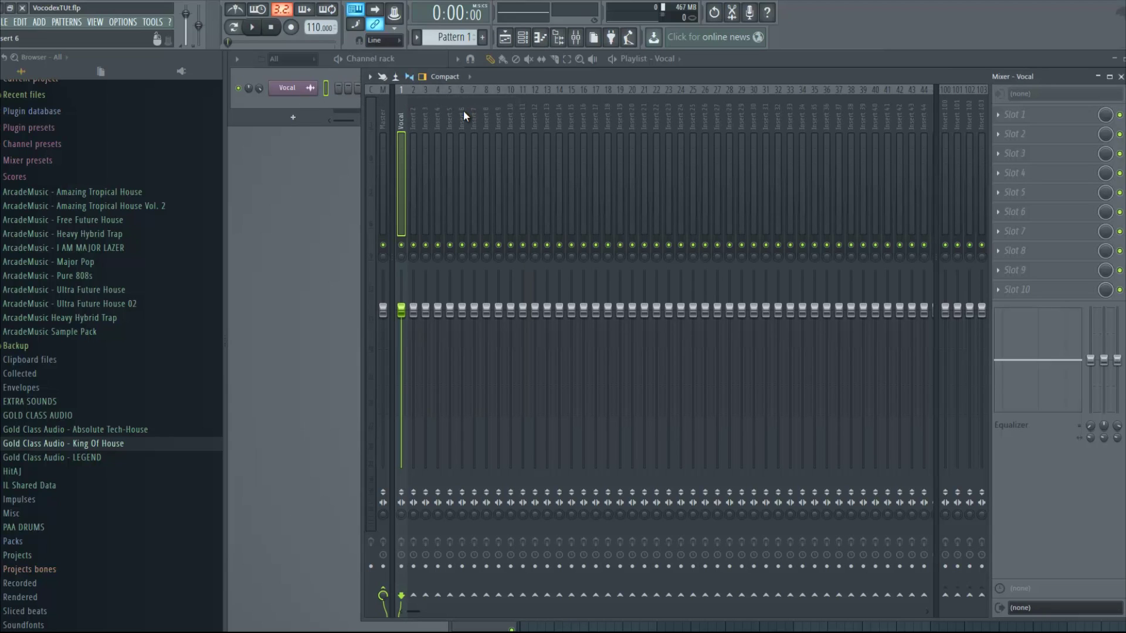
Rename insert 2 to 'Synth' and insert 3 to 'Vocoder'.
click(415, 107)
right_click(413, 111)
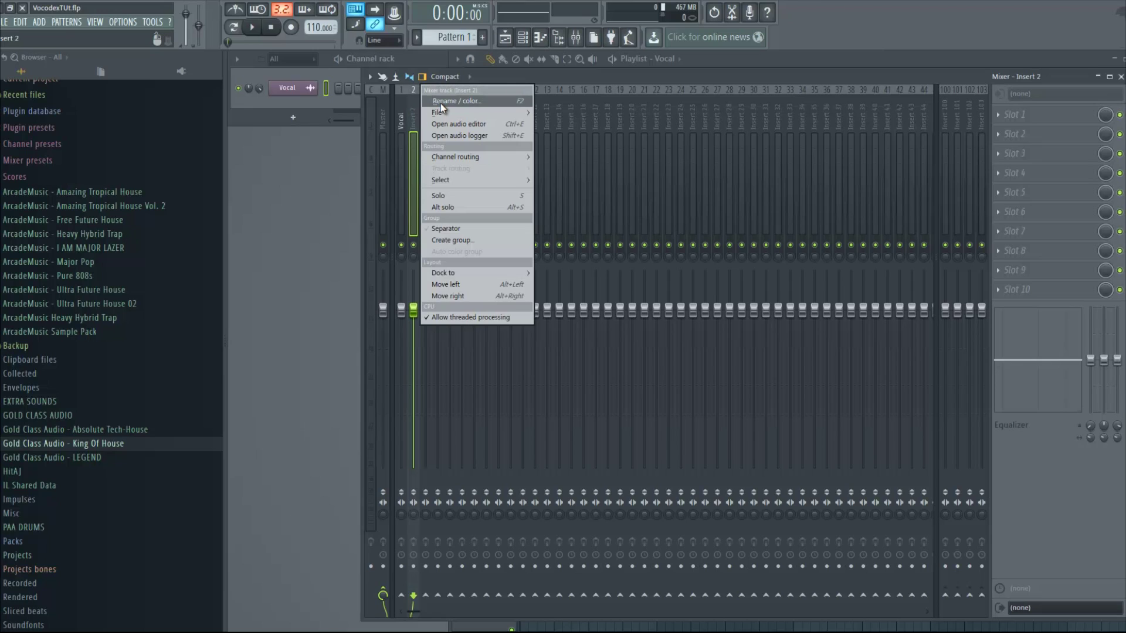
click(442, 102)
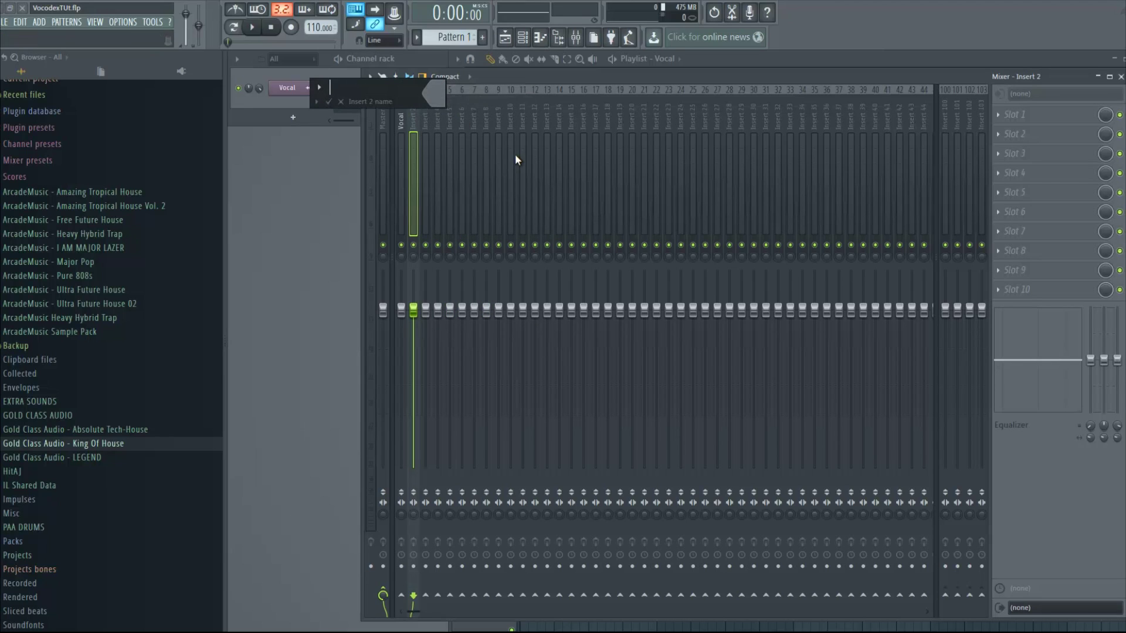
text(Synth)
key(Return)
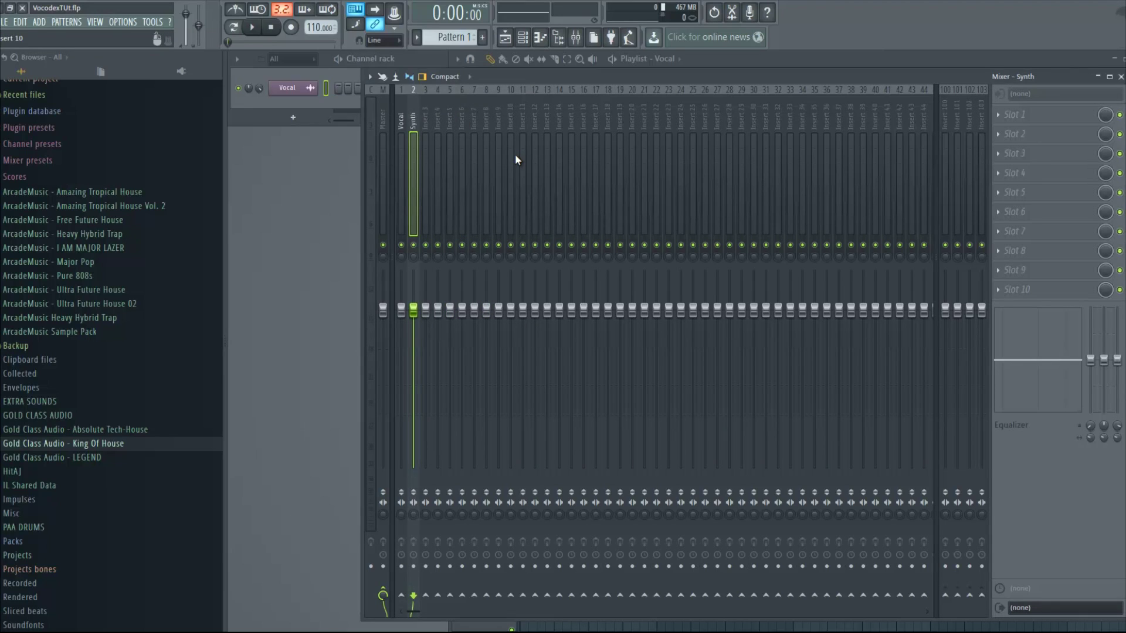
click(428, 108)
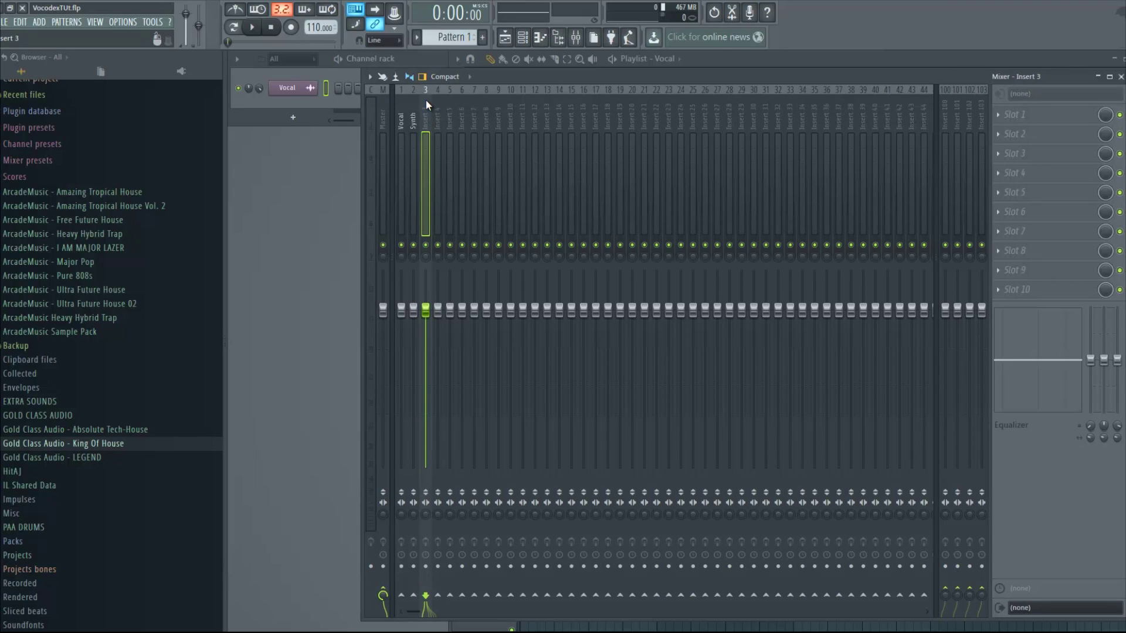
right_click(427, 104)
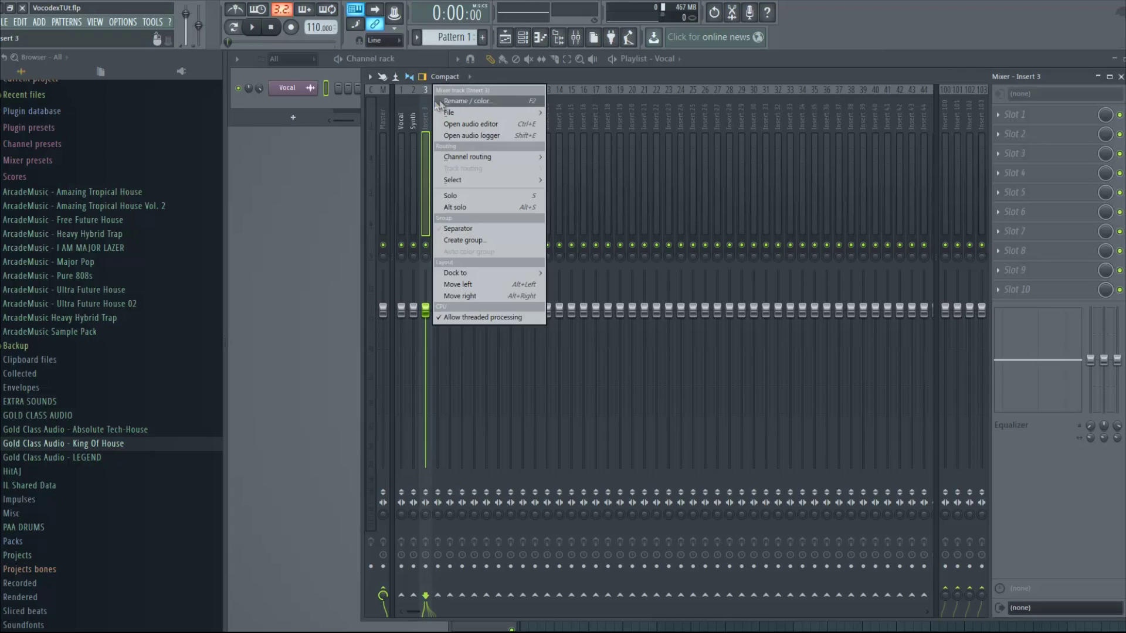
click(463, 101)
text(Vocoder)
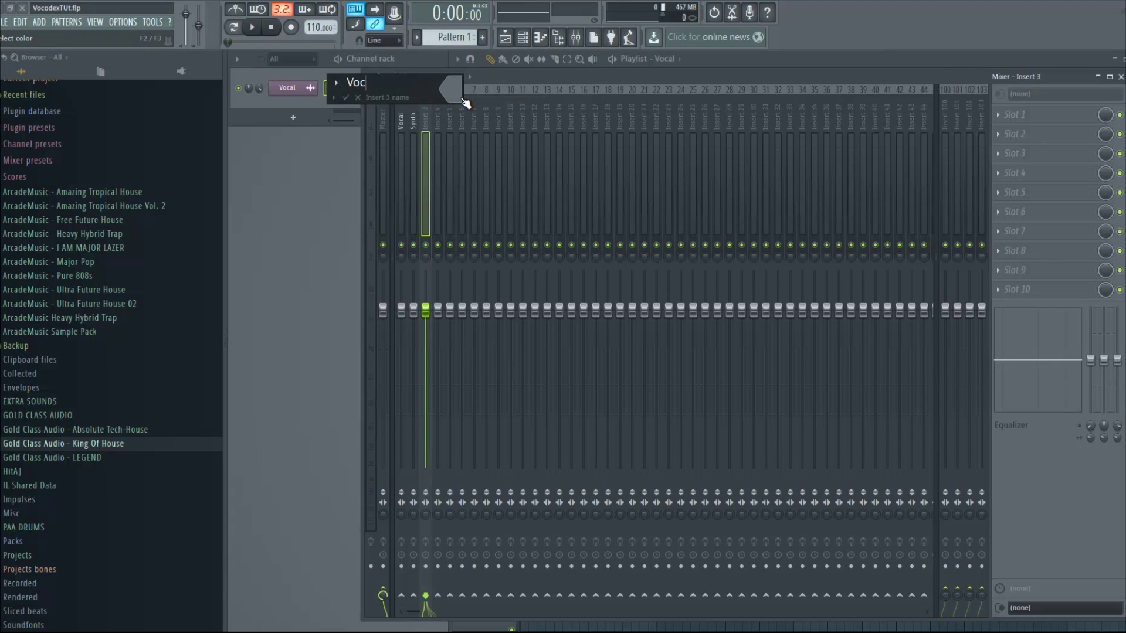
key(Return)
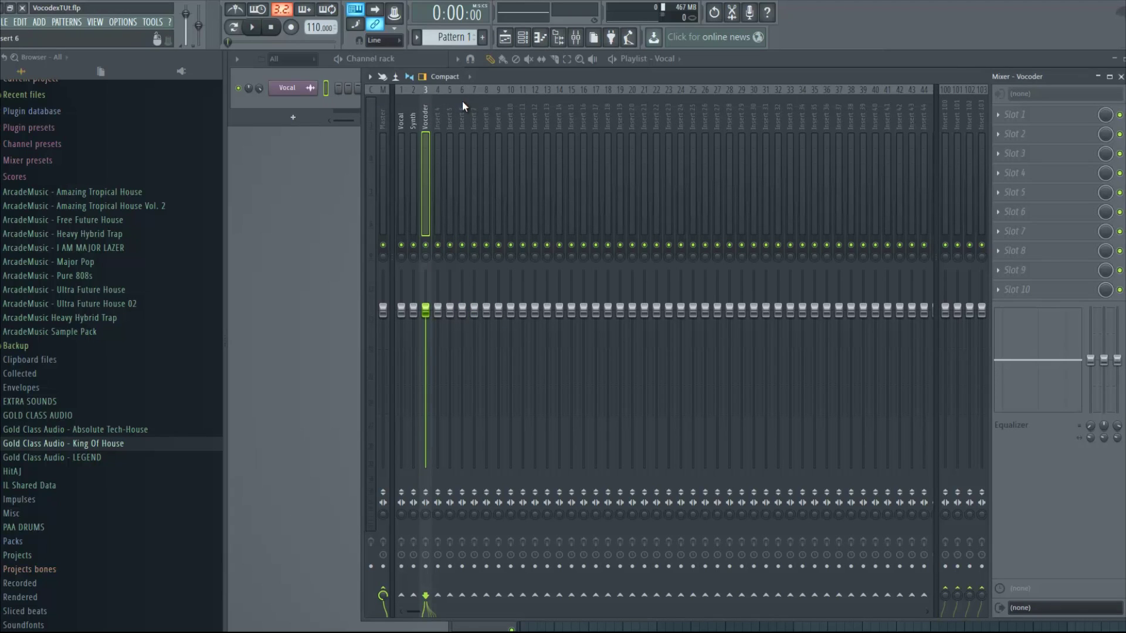
Set inserts Vocal and Synth to 'Route to this track only' into insert 3, Vocoder.
click(400, 105)
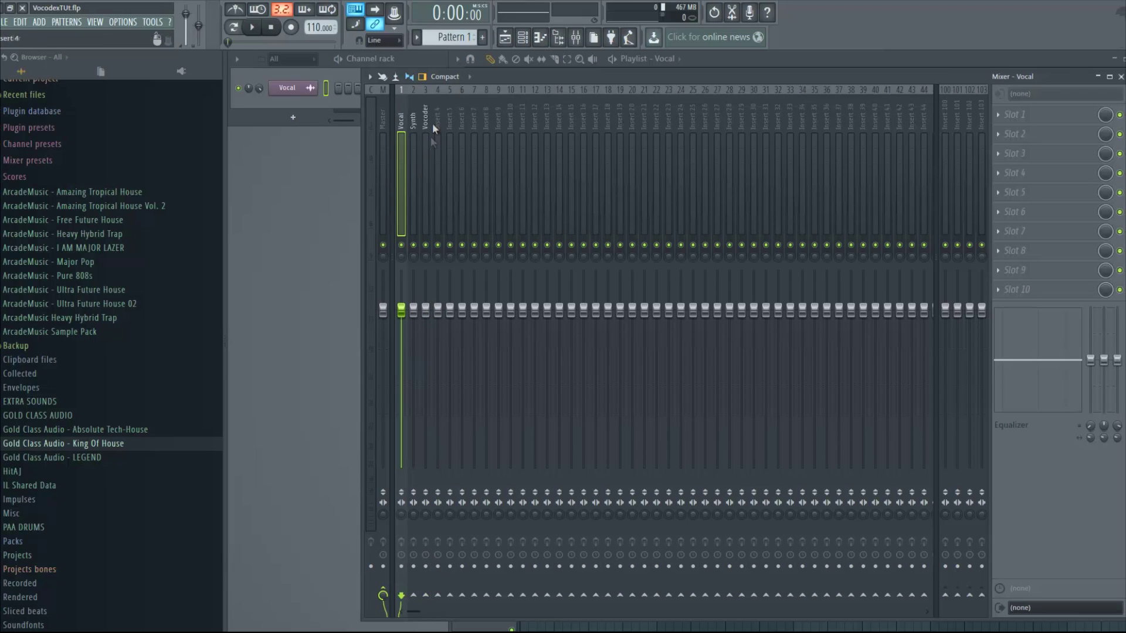
right_click(429, 598)
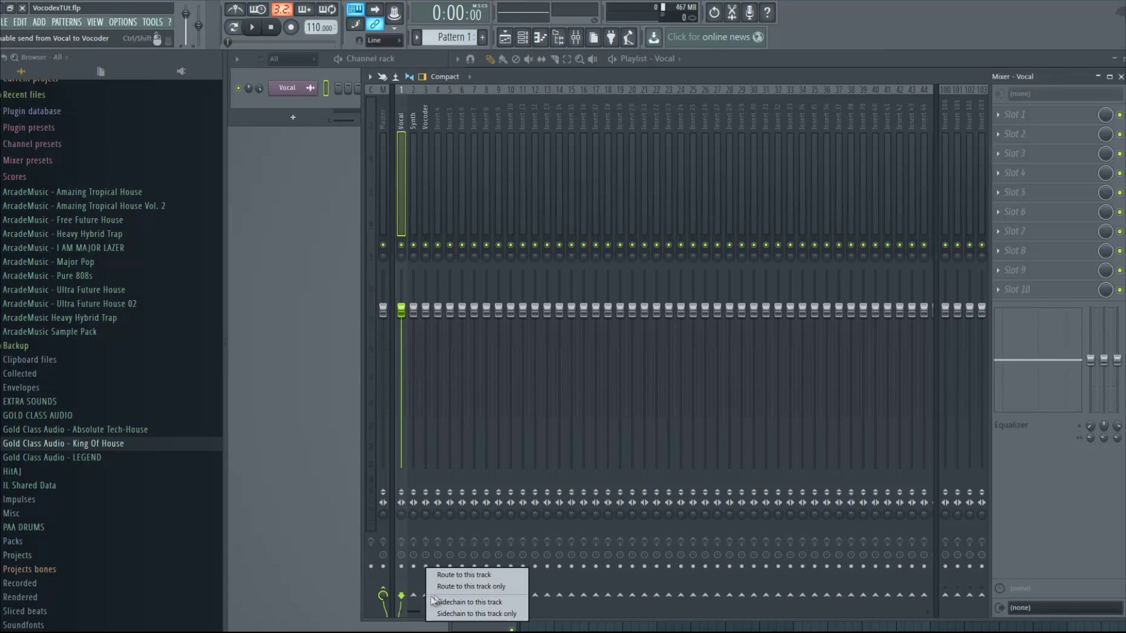
click(493, 588)
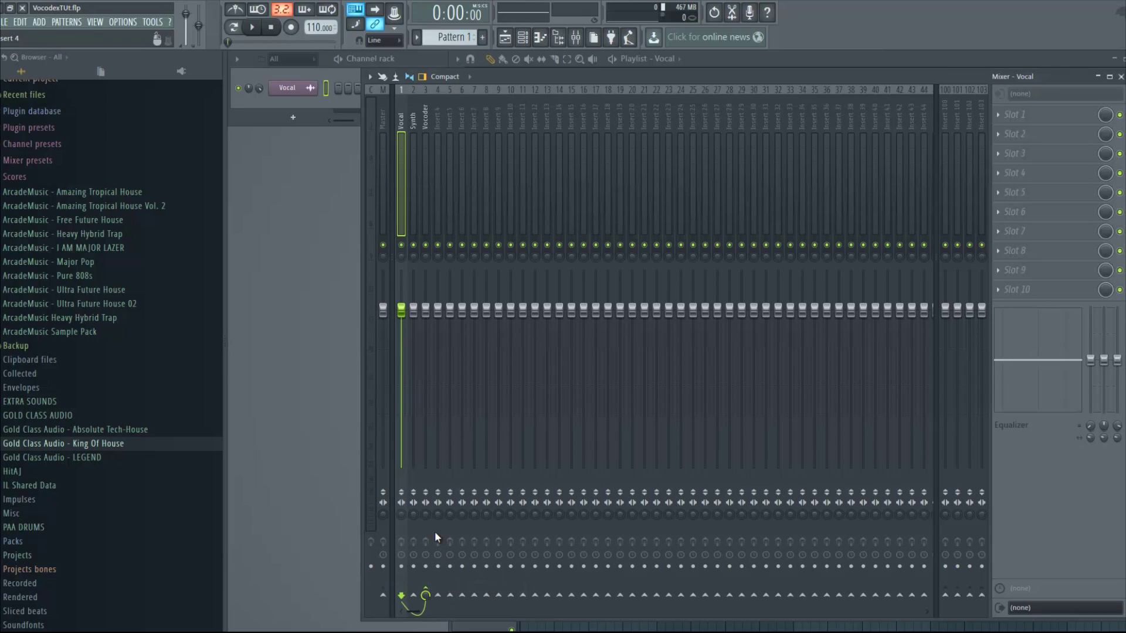
click(413, 102)
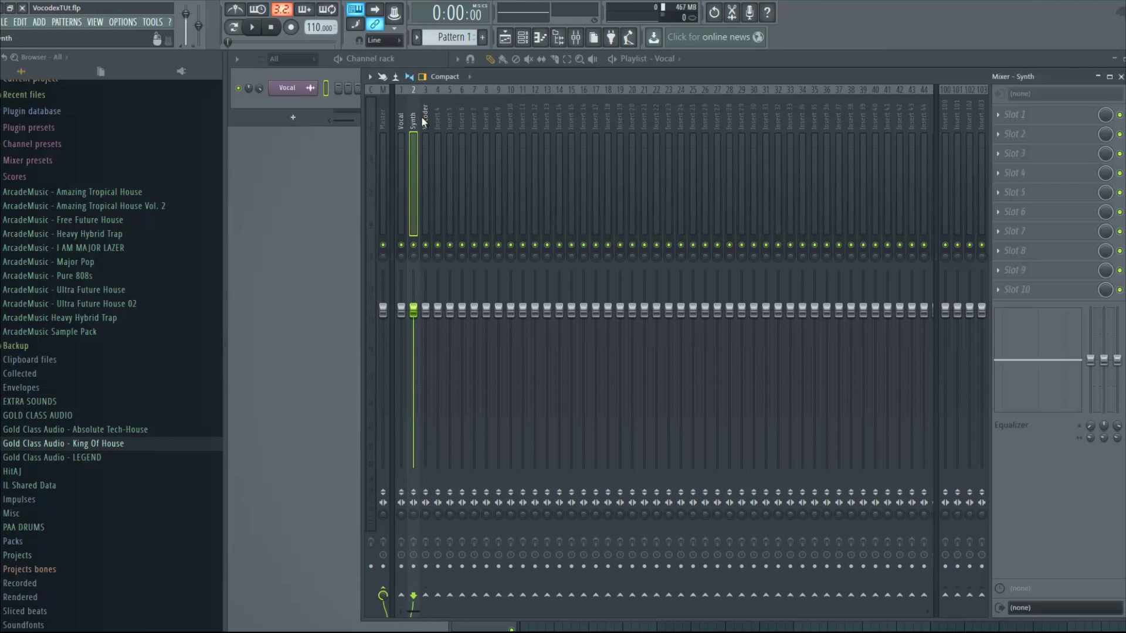
right_click(425, 598)
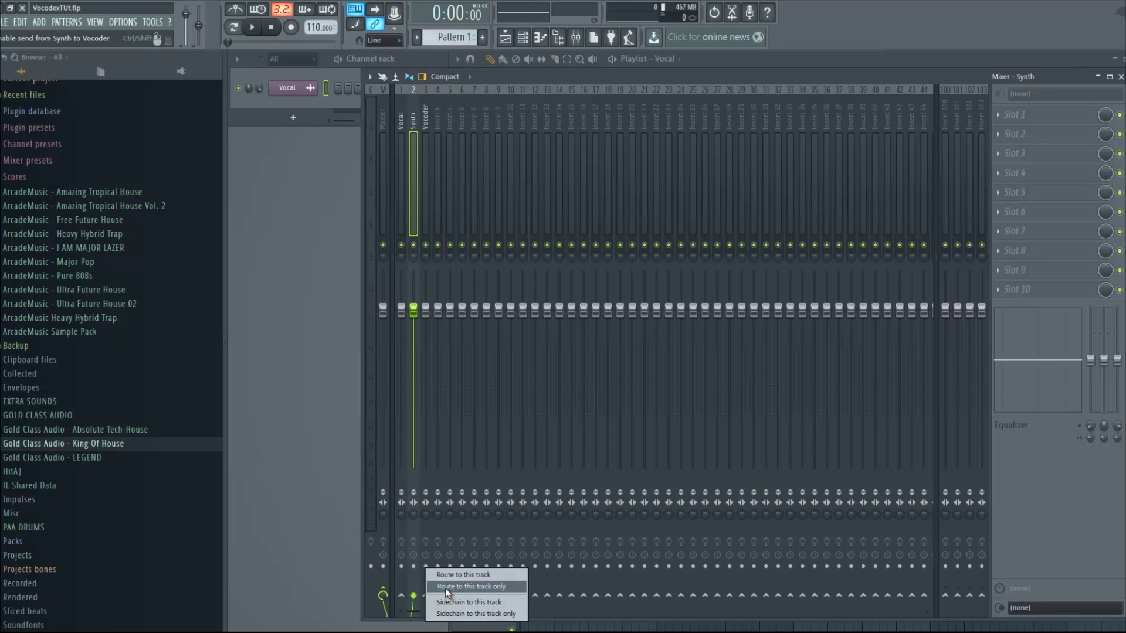
click(445, 587)
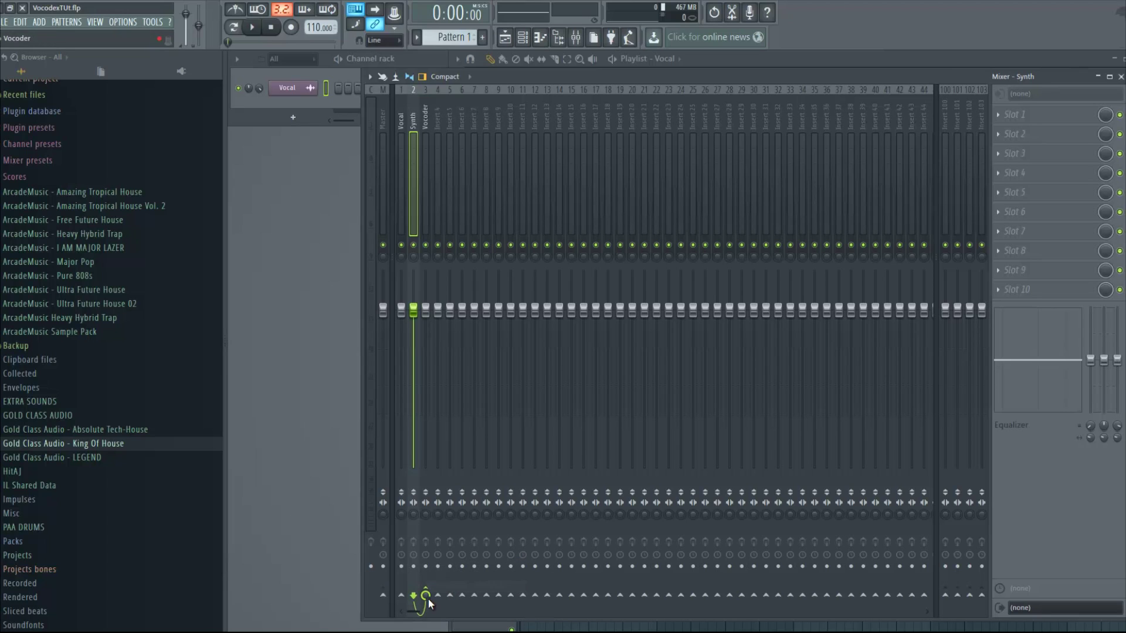
click(399, 117)
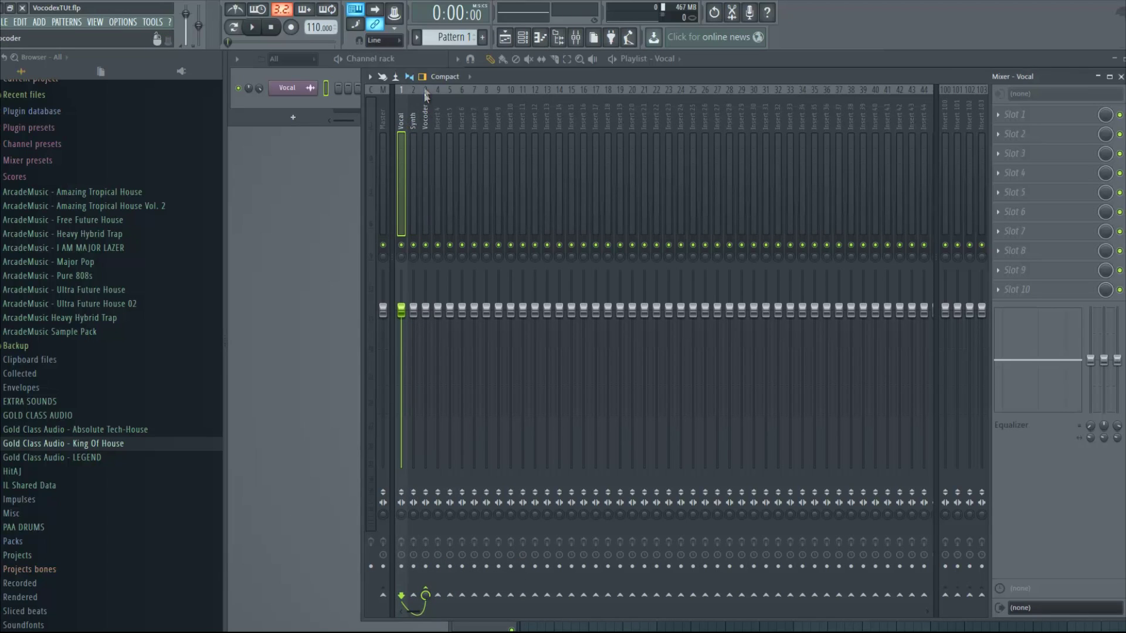
click(426, 99)
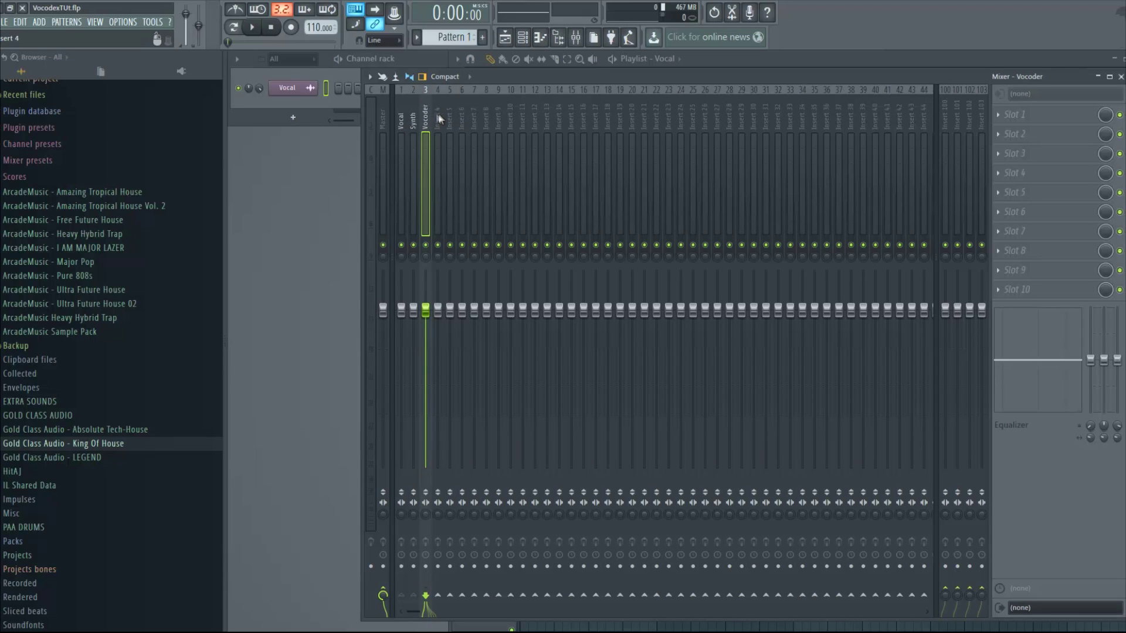
Load Vocodex into an empty Vocoder slot, apply its Robot preset, and test a note.
click(1004, 295)
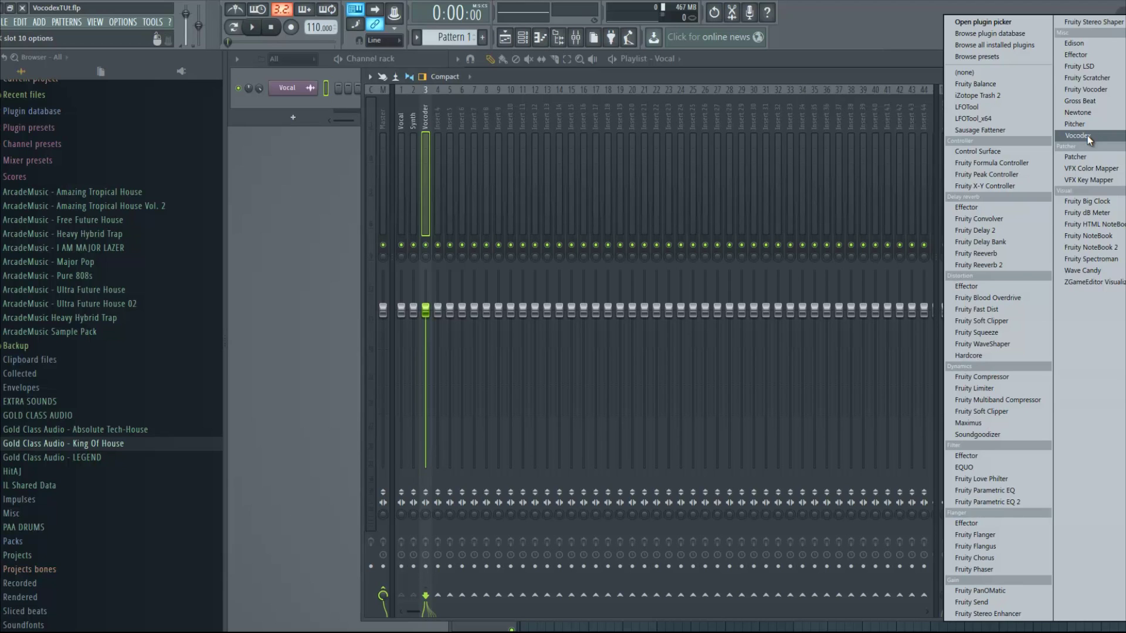
click(1078, 135)
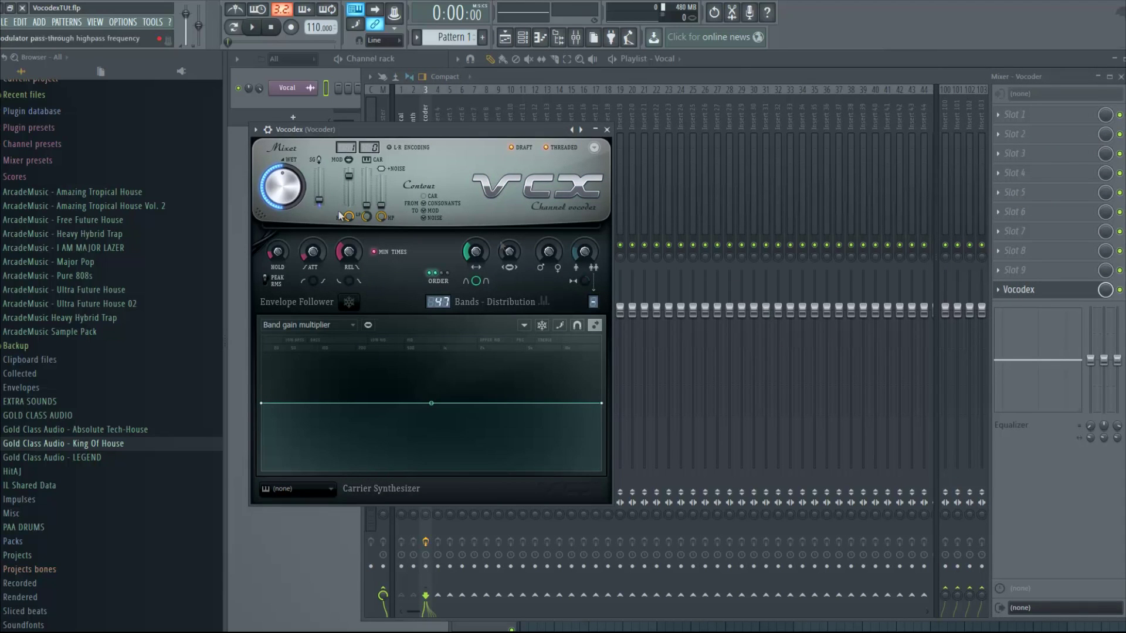
click(256, 130)
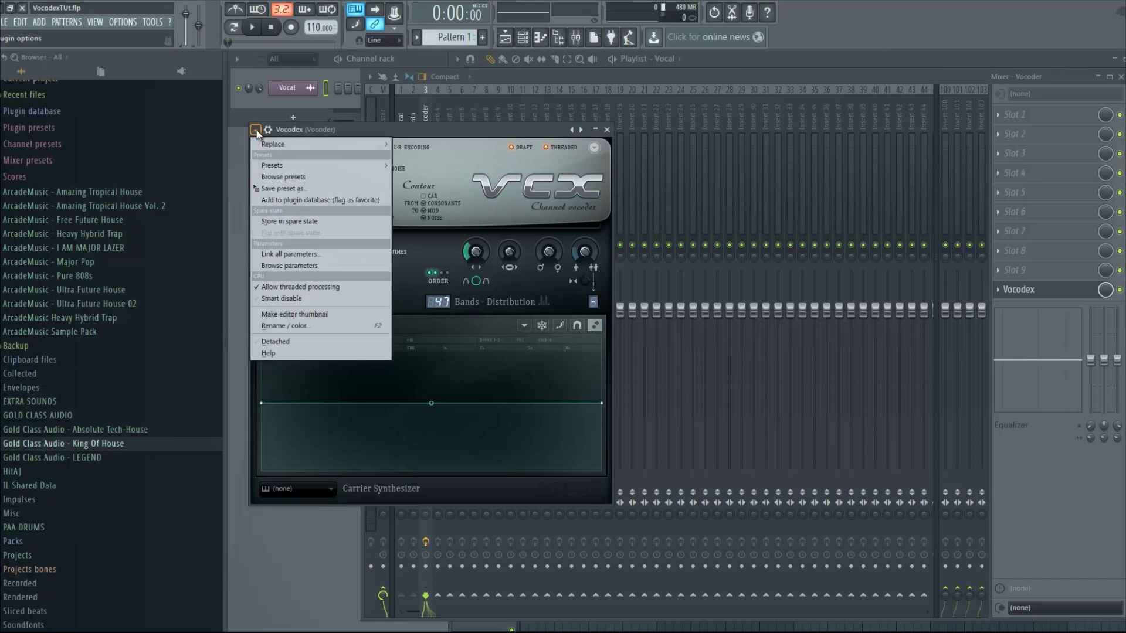
mouse_move(295, 164)
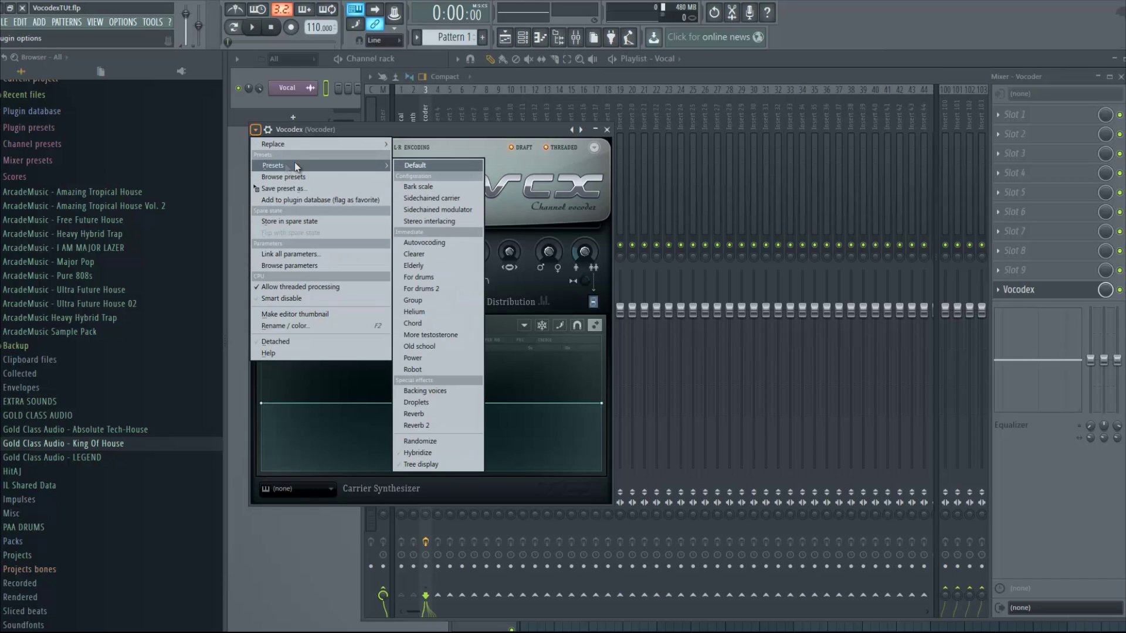
click(428, 369)
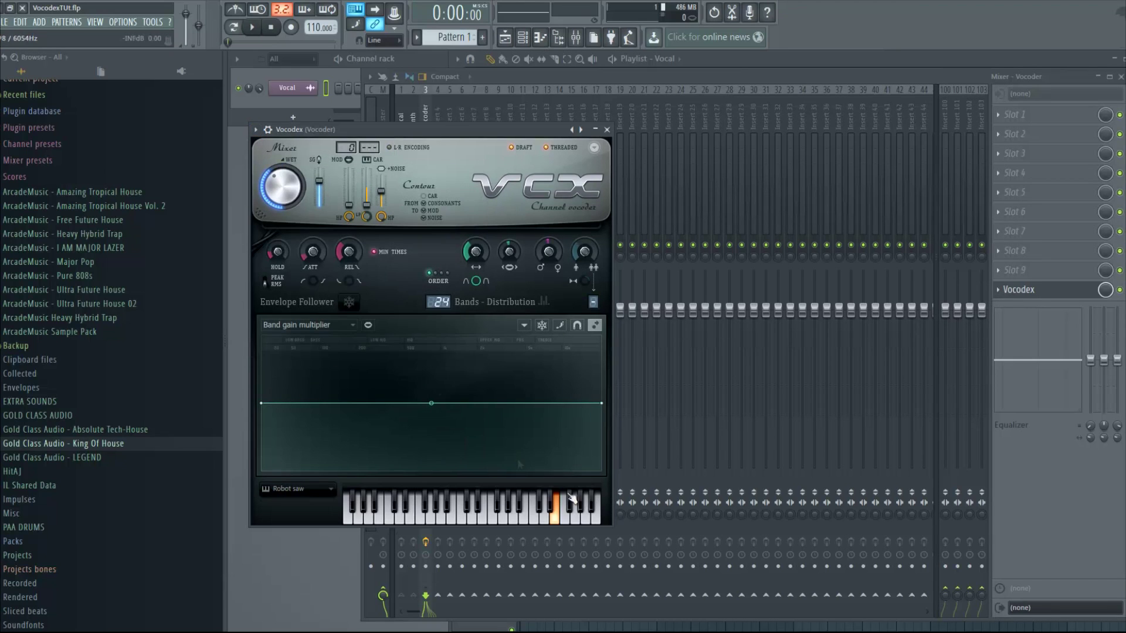
drag(557, 522, 556, 521)
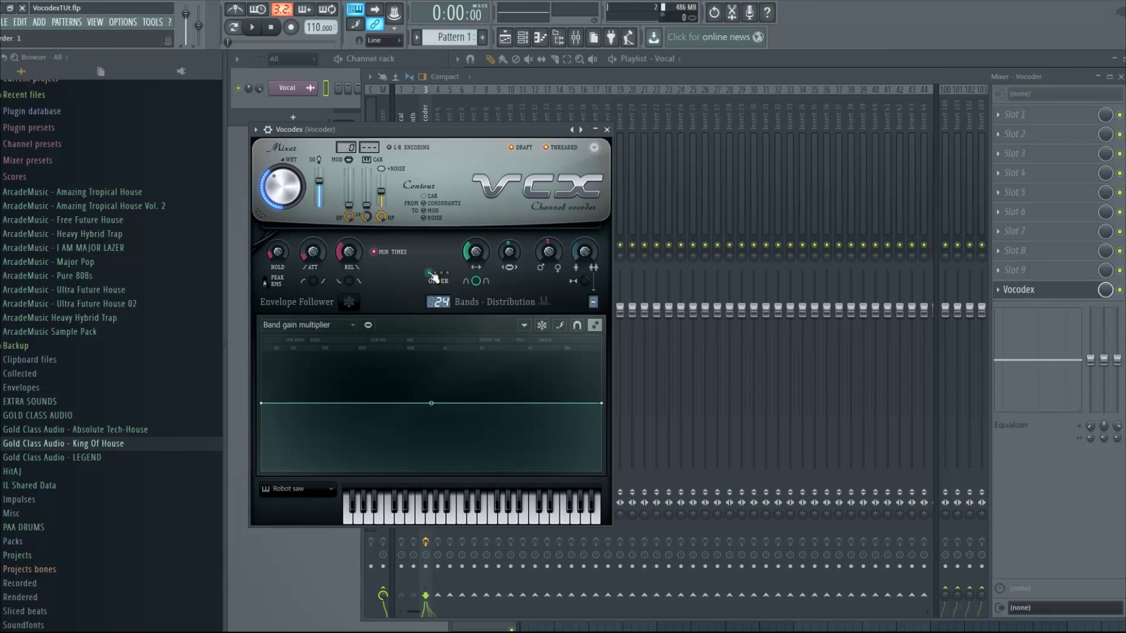
Set Vocodex's modulator input to 1 (Vocal) and carrier input to 2 (Synth), then close it.
drag(418, 134, 600, 132)
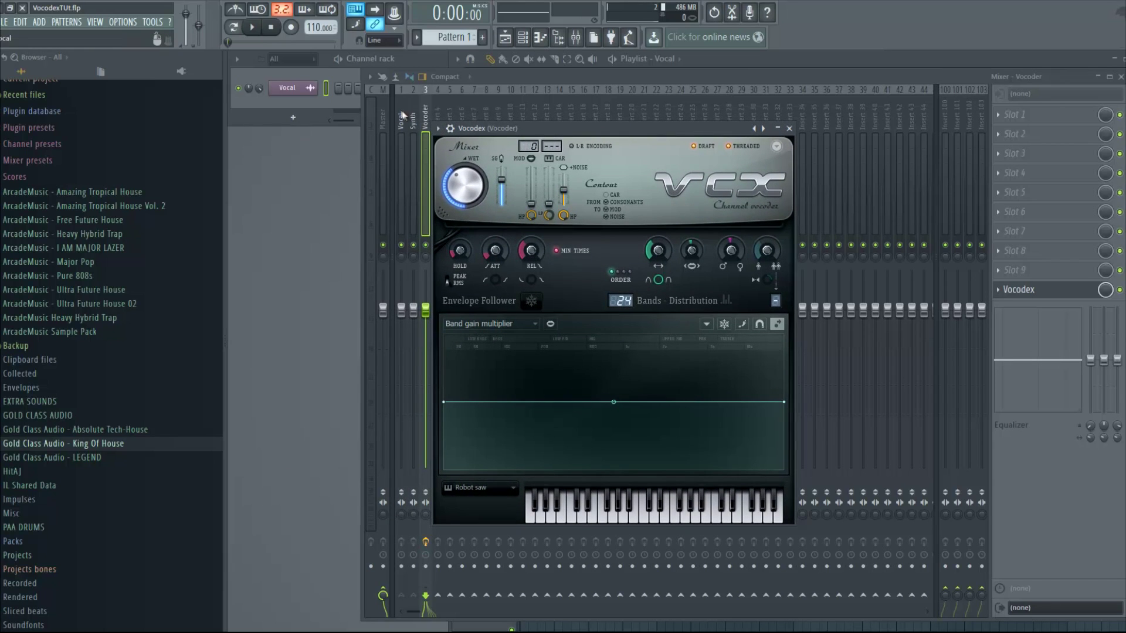
click(532, 147)
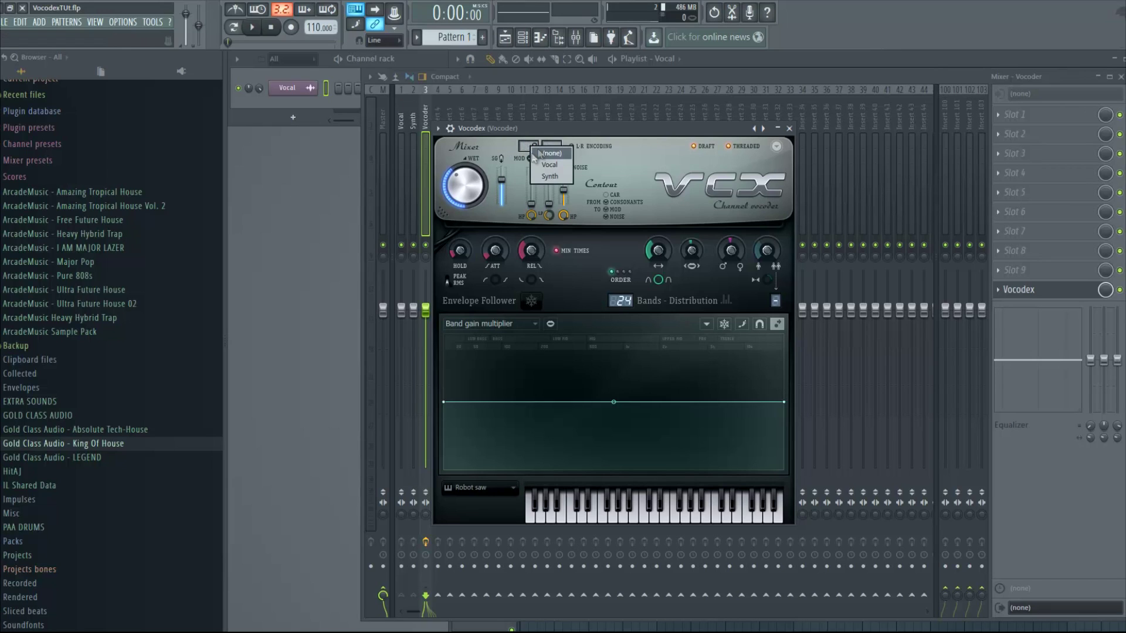
click(549, 165)
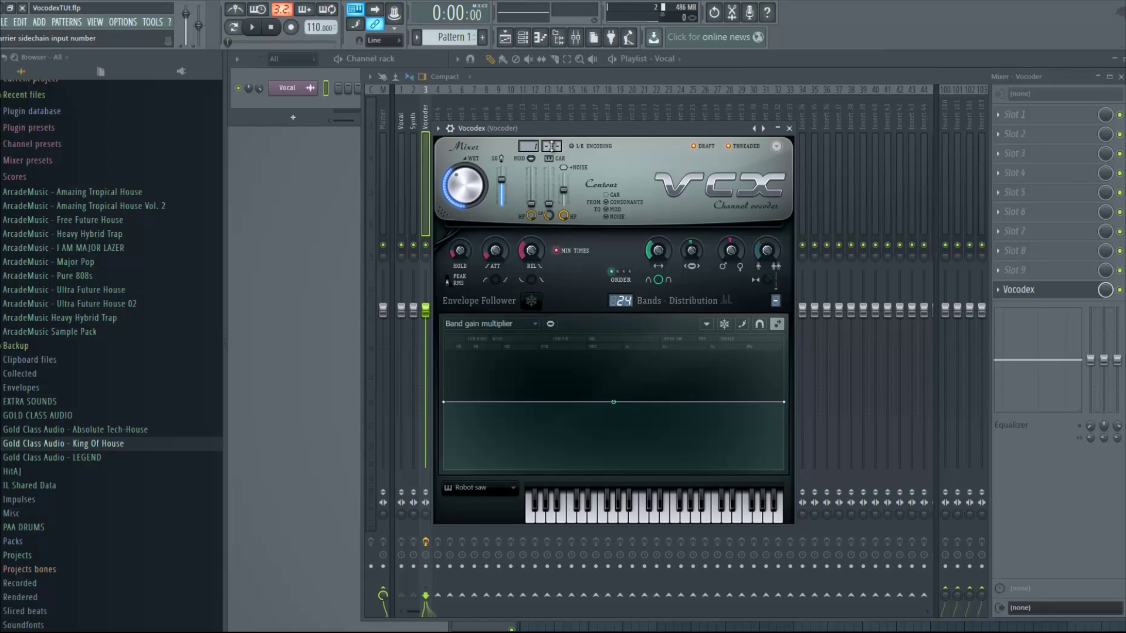
click(551, 146)
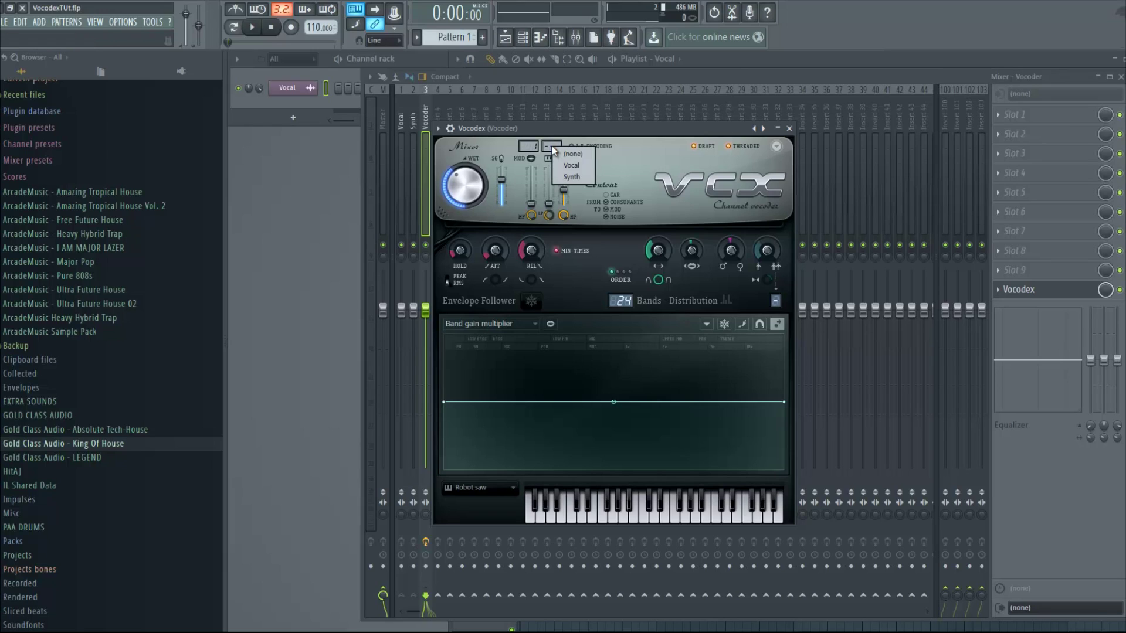
click(564, 176)
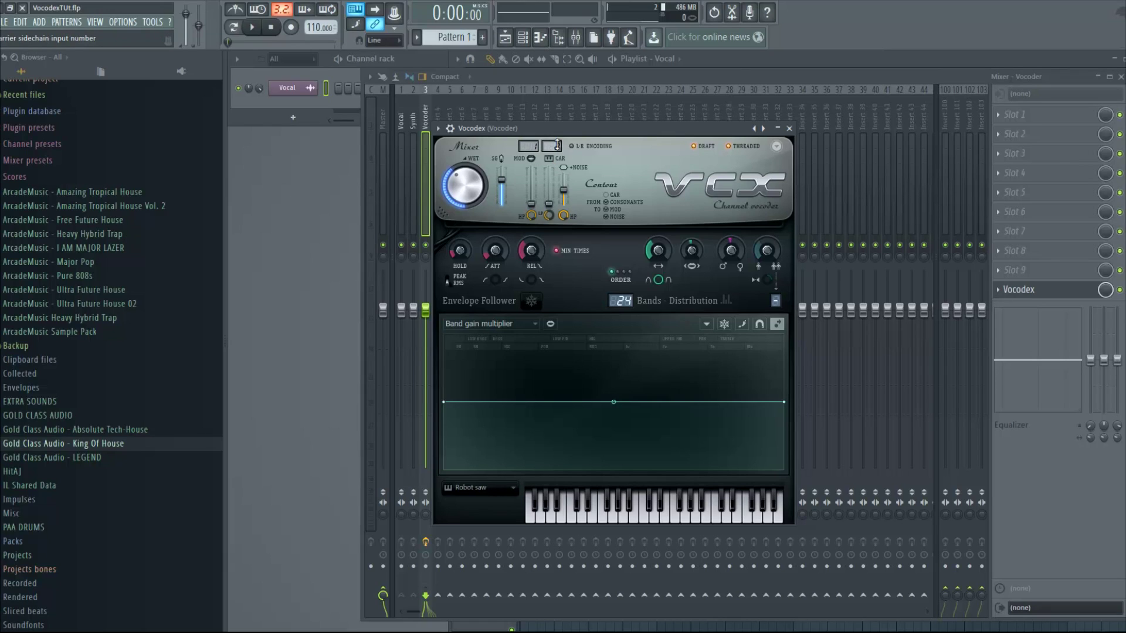
click(528, 146)
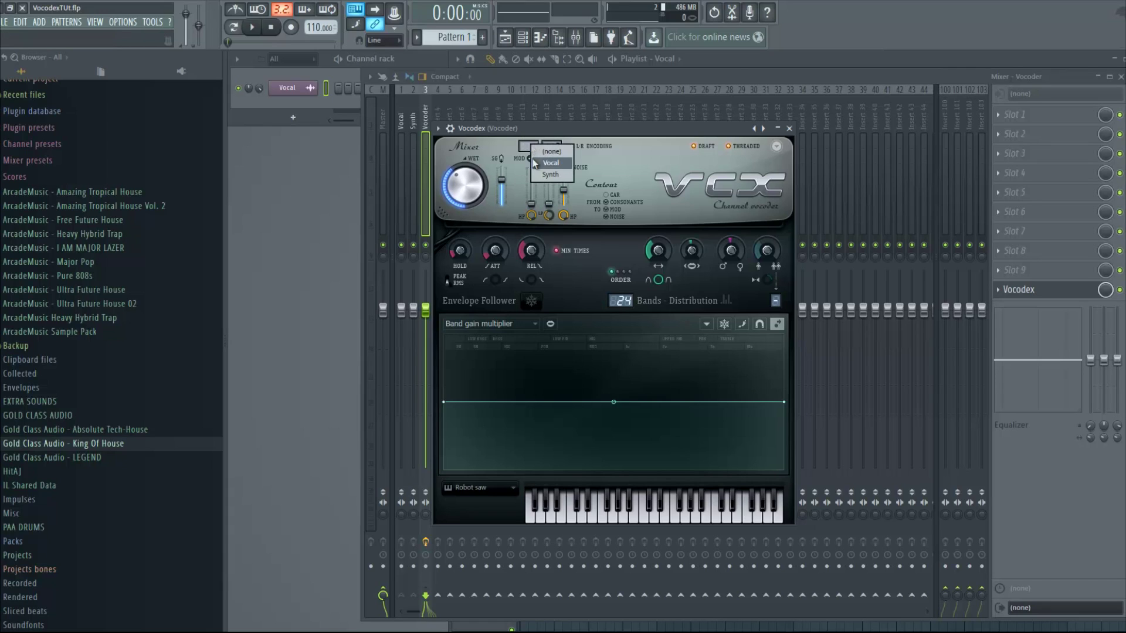
click(552, 164)
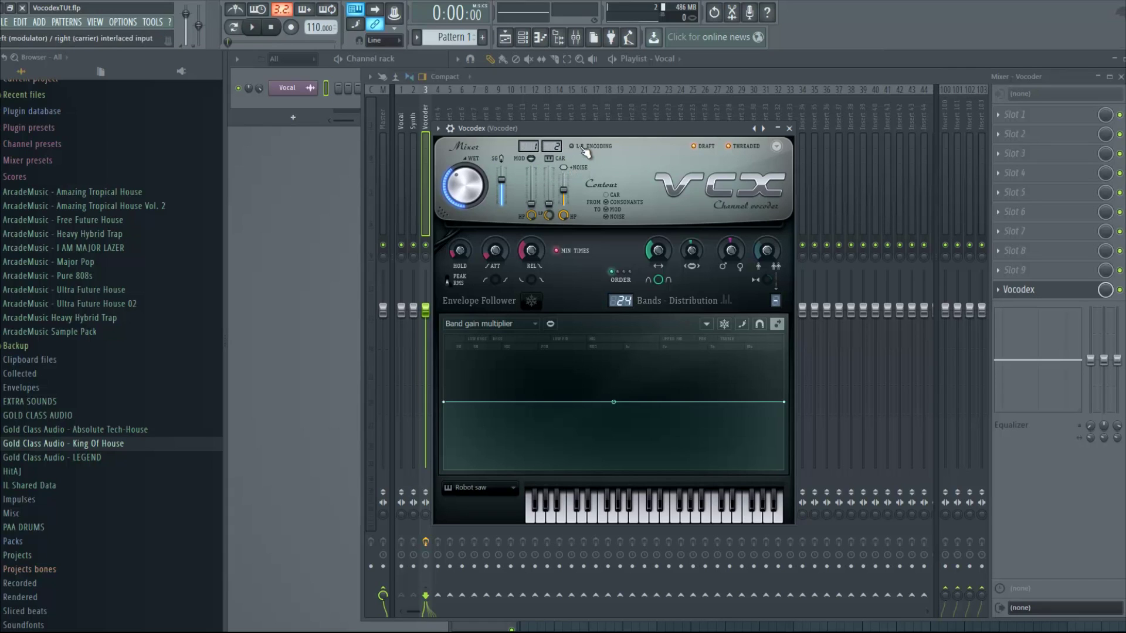
click(790, 128)
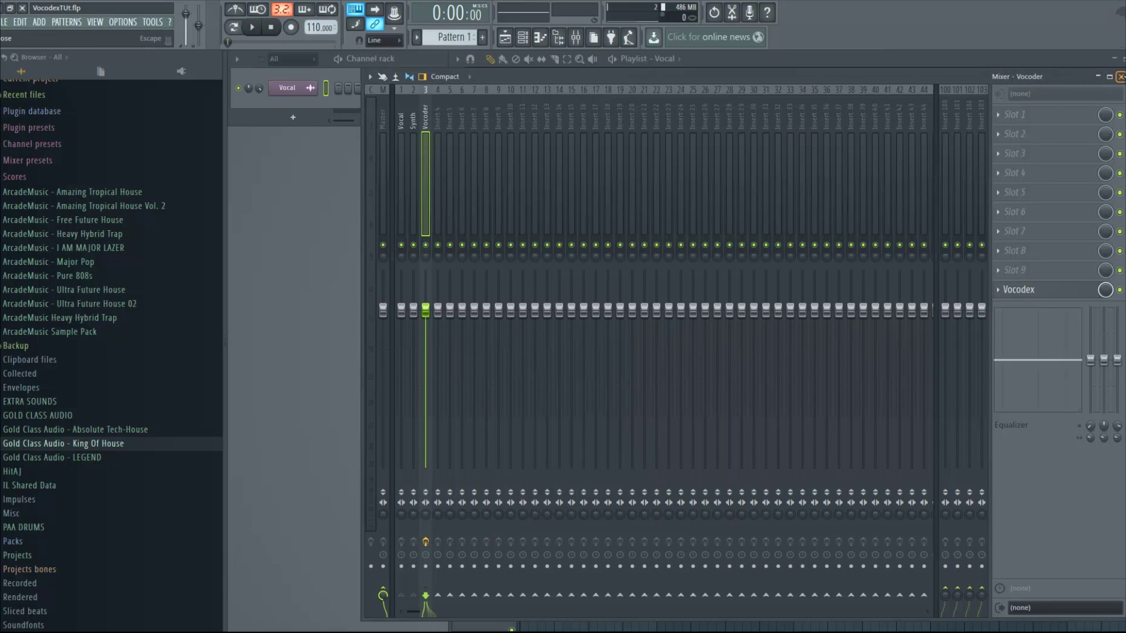
Close the mixer and add a 3x Osc channel via ADD > Channel.
click(1120, 76)
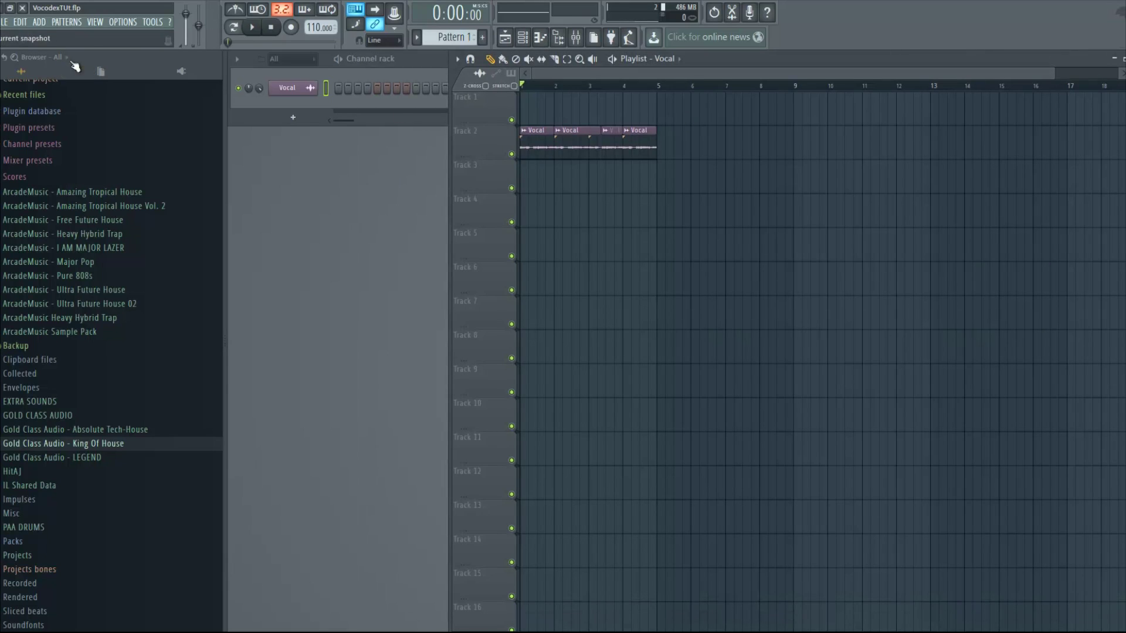
click(41, 23)
mouse_move(44, 33)
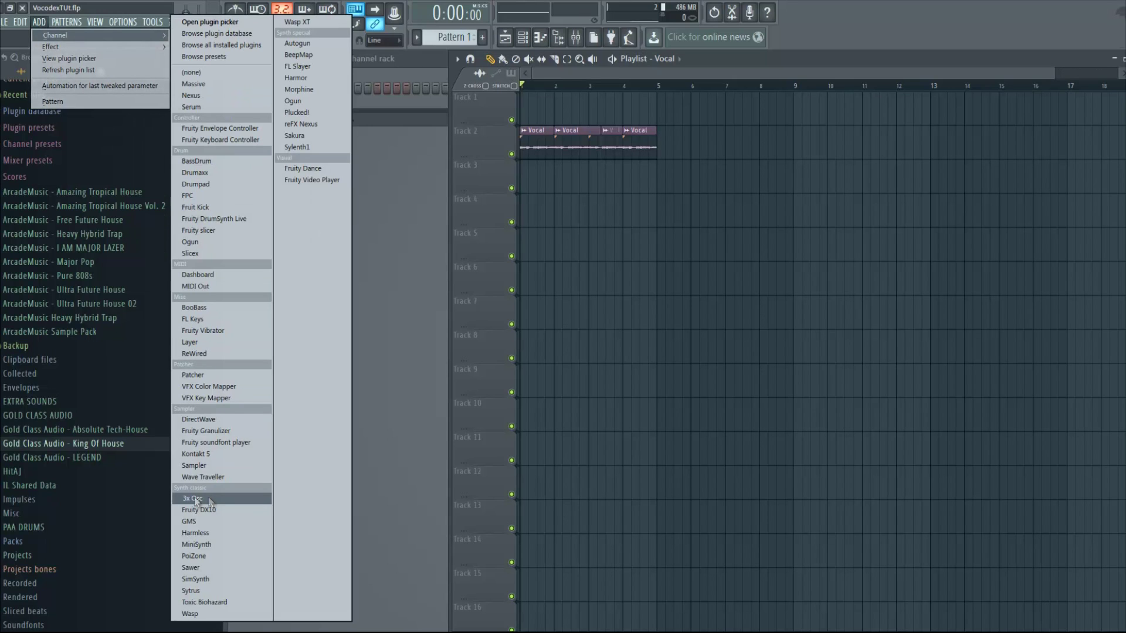
click(210, 498)
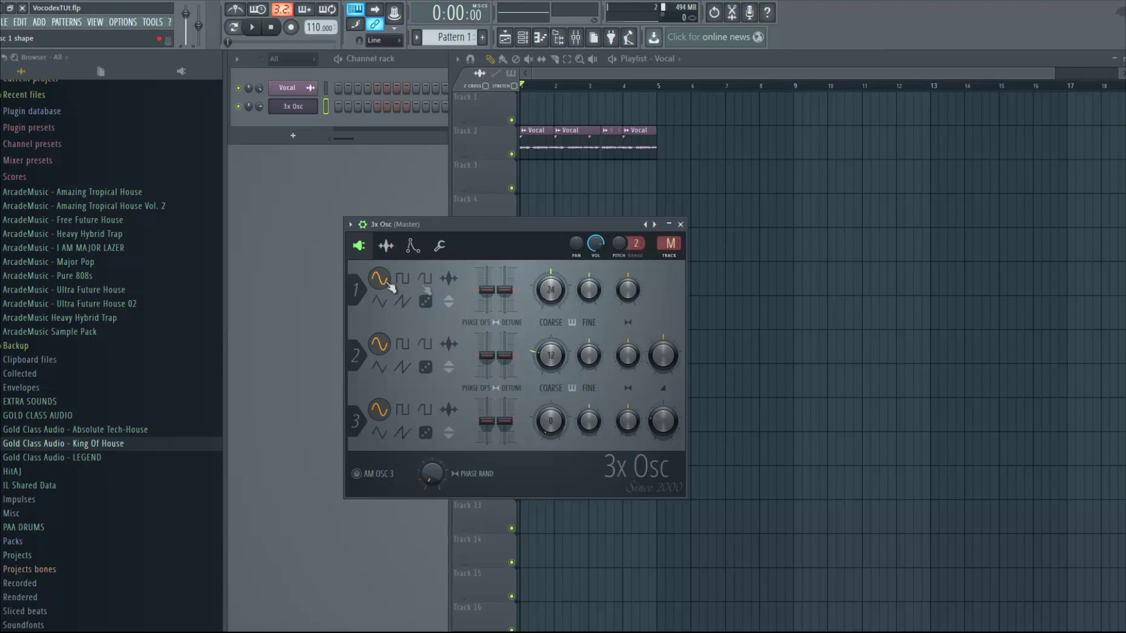
Switch oscillators 1, 2 and 3 of 3x Osc to saw waves.
click(403, 303)
click(404, 368)
click(403, 434)
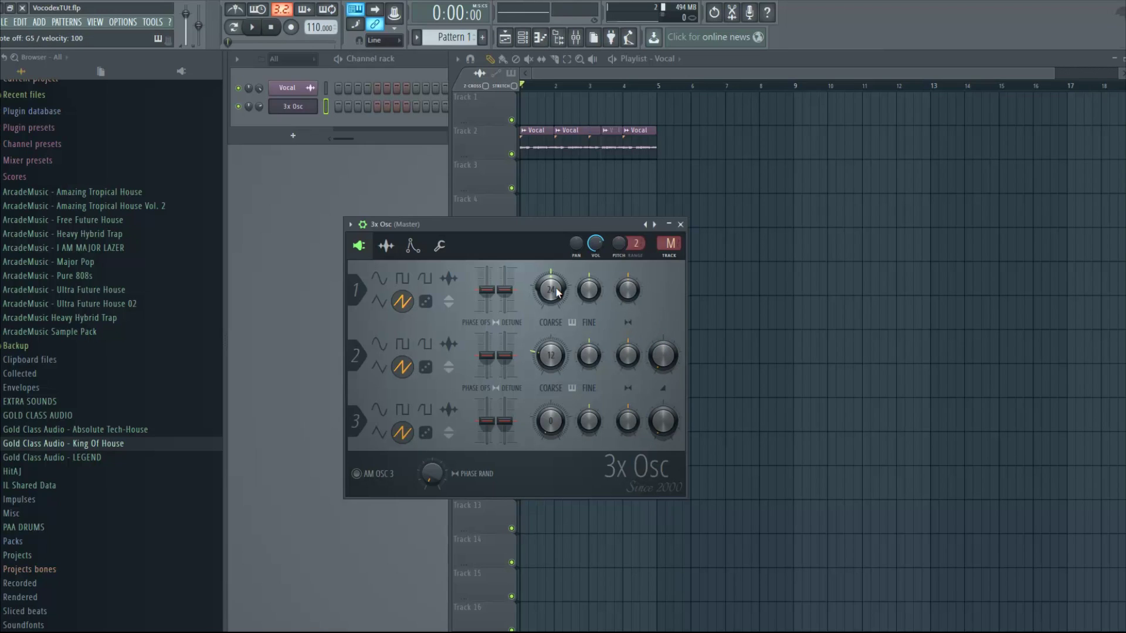
Turn oscillator 1's COARSE pitch down and close the 3x Osc window.
drag(557, 293, 564, 488)
scroll(552, 274, up, 3)
drag(566, 54, 589, 444)
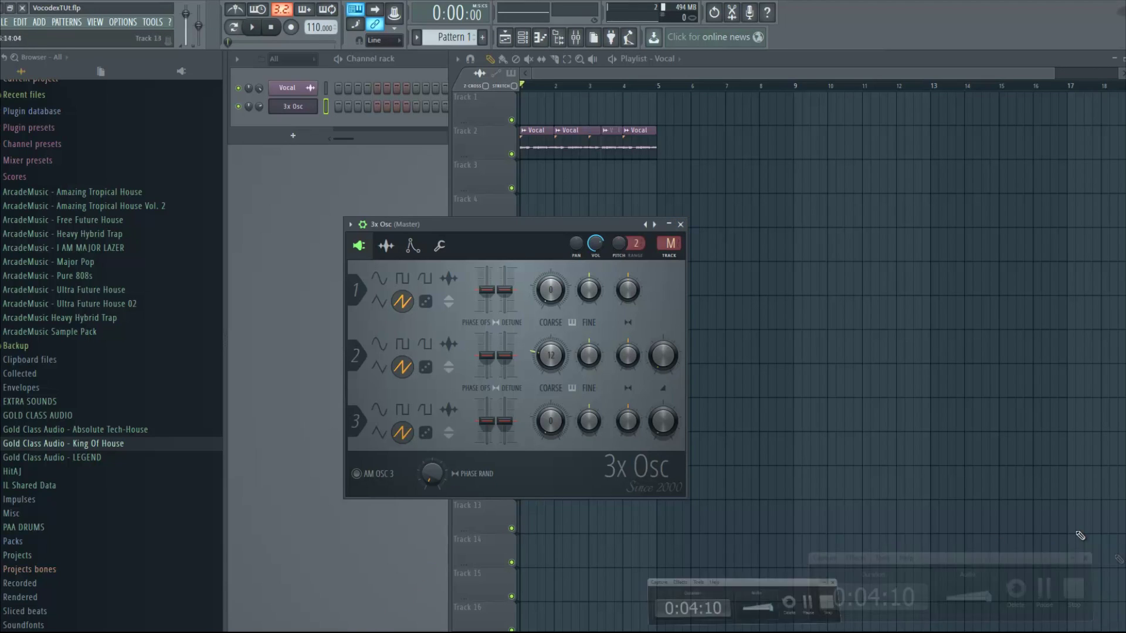
click(682, 225)
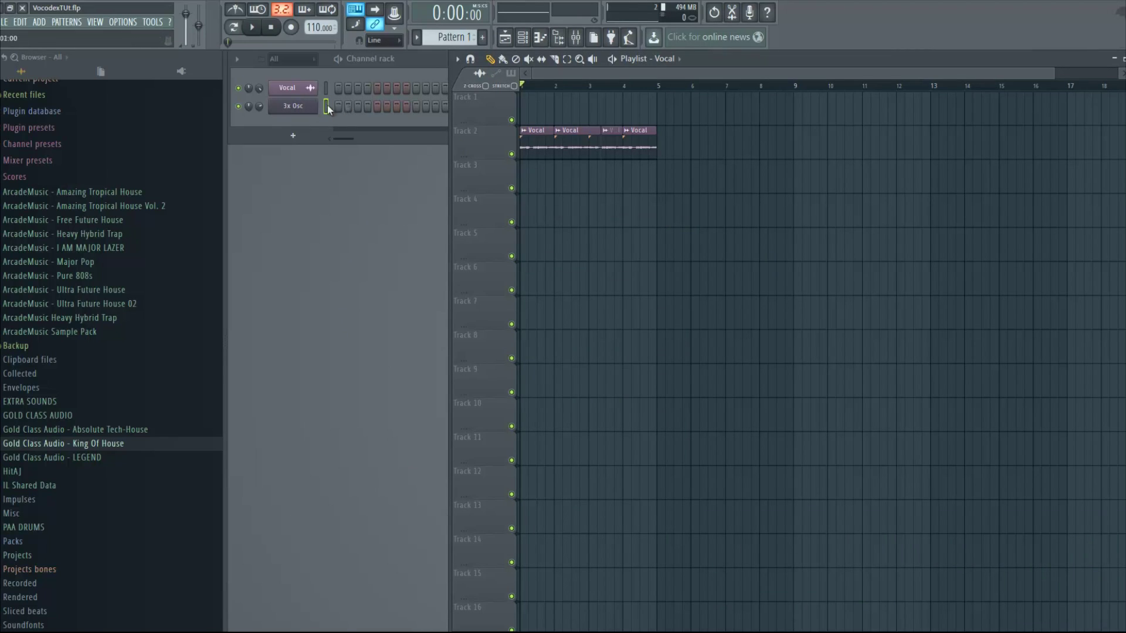
Change the 3x Osc channel's TRACK from M to 2 (Synth) and reopen the mixer.
click(296, 107)
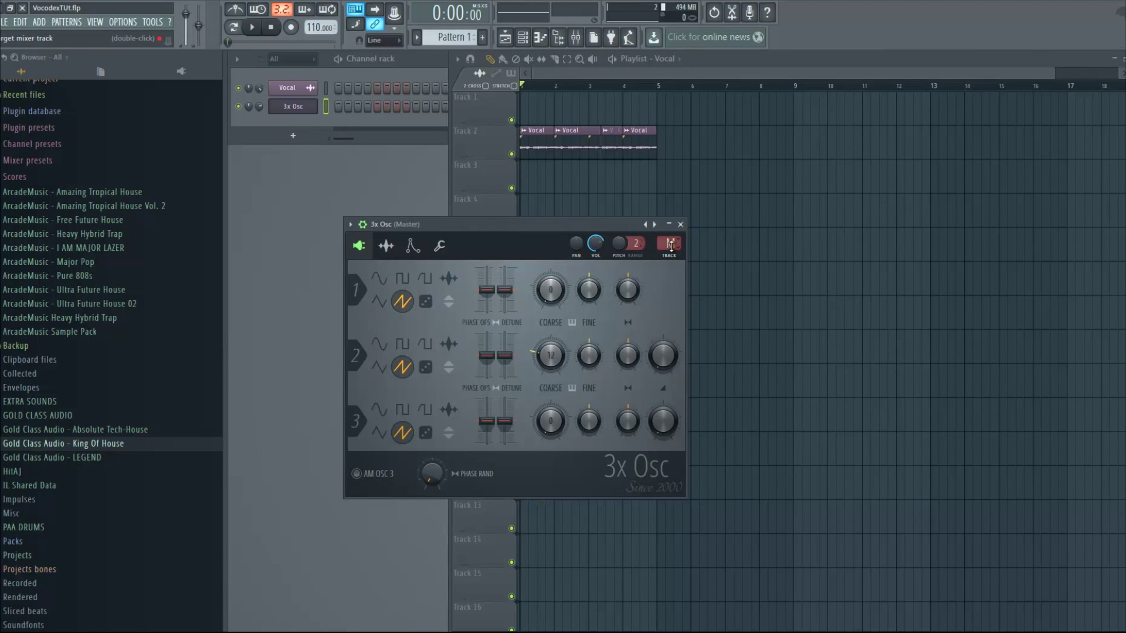
scroll(672, 246, up, 2)
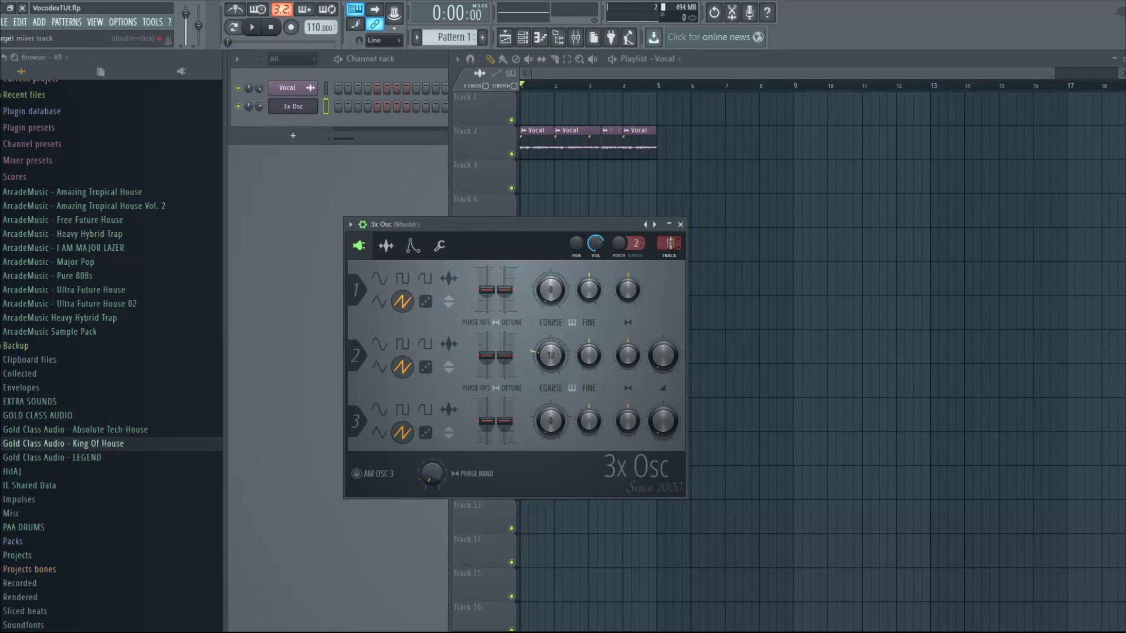
click(576, 39)
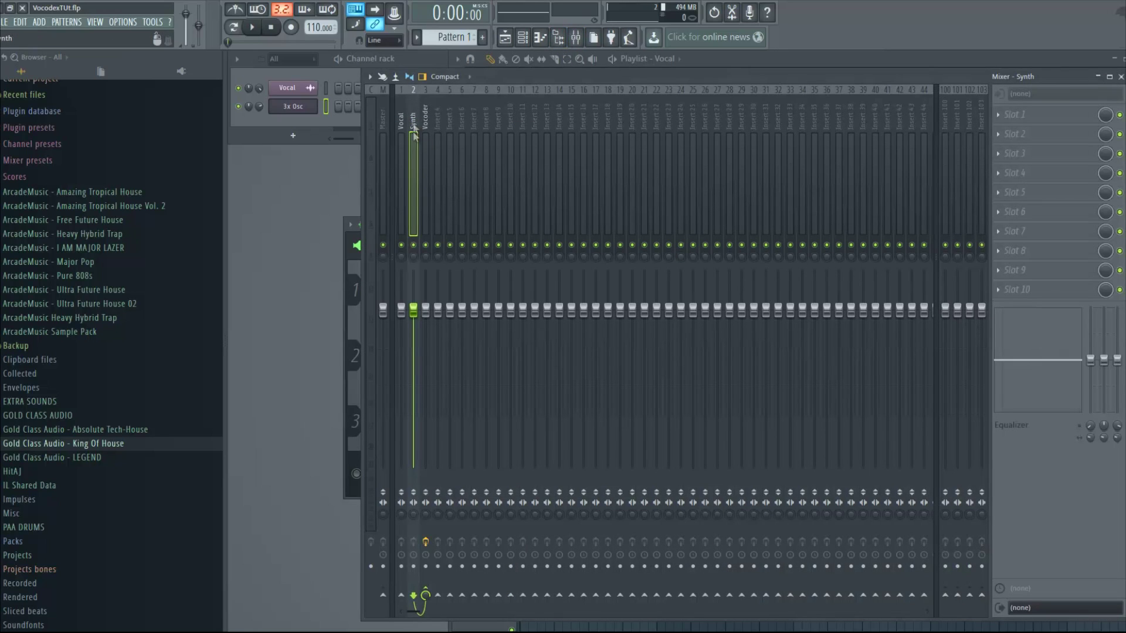
Set the Vocal channel's TRACK to mixer insert 1.
click(308, 89)
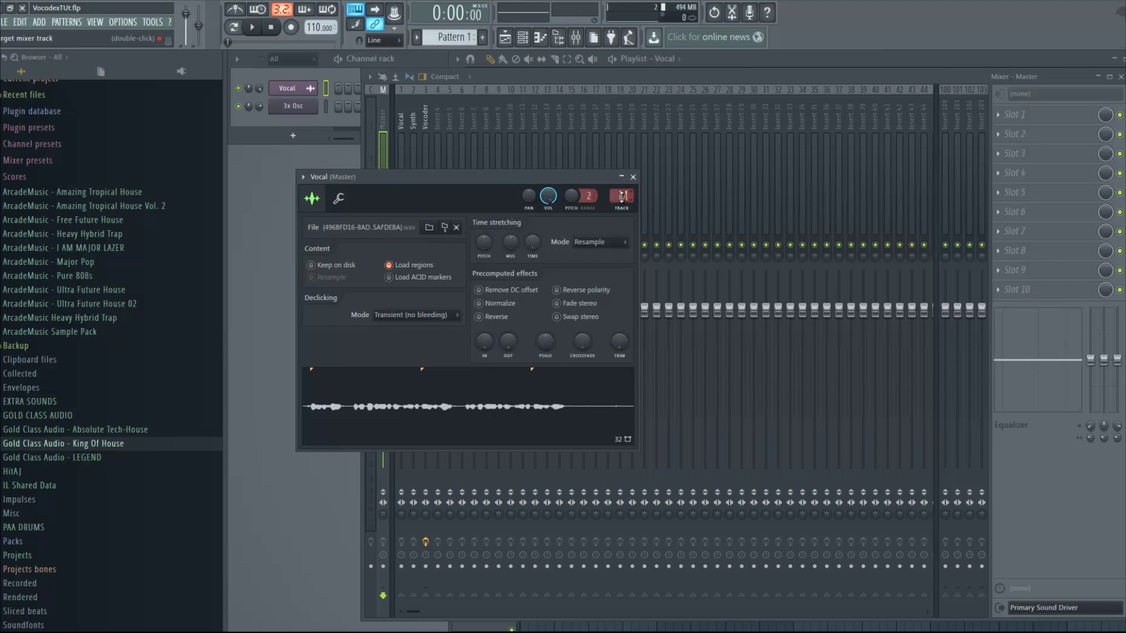
drag(623, 200, 622, 194)
click(633, 176)
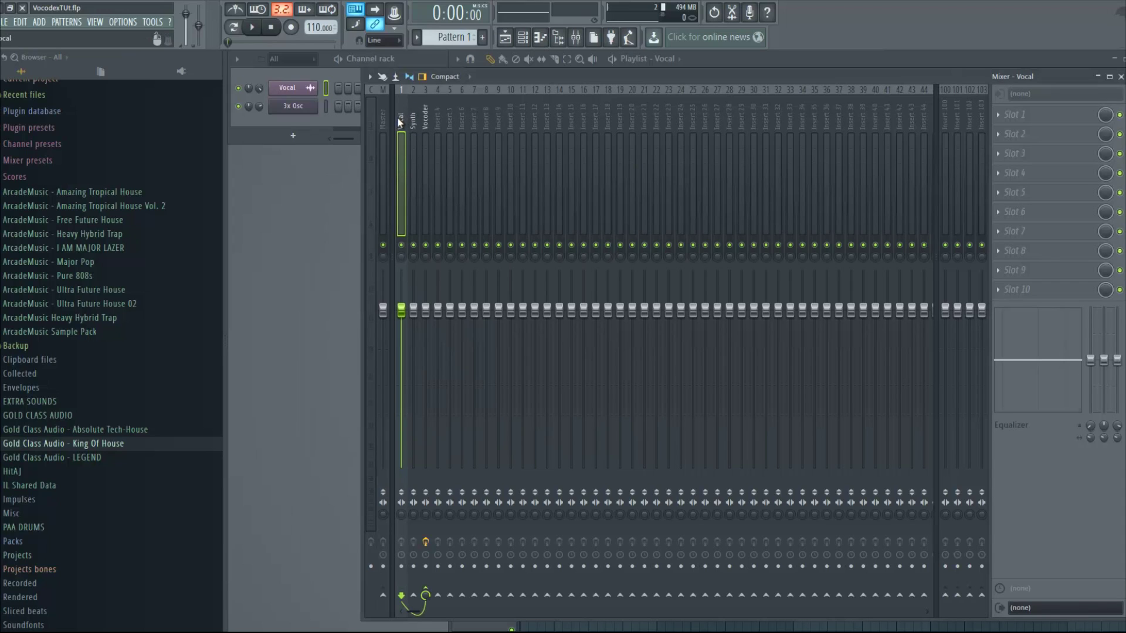
Select the Vocoder insert and open its Vocodex plugin window.
click(426, 112)
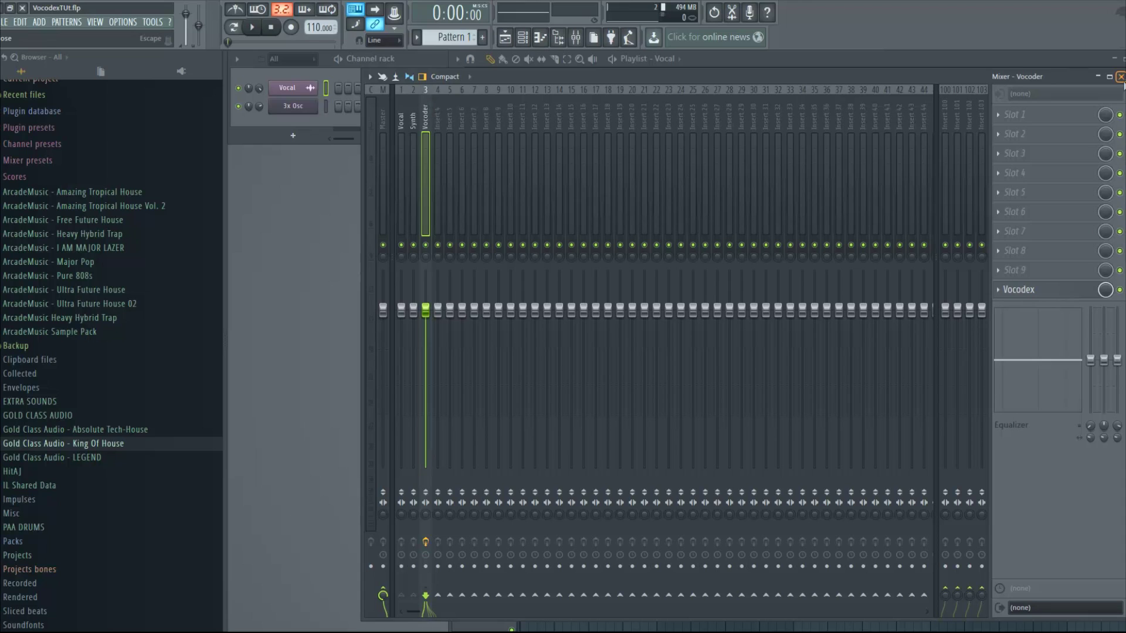
click(404, 140)
click(410, 120)
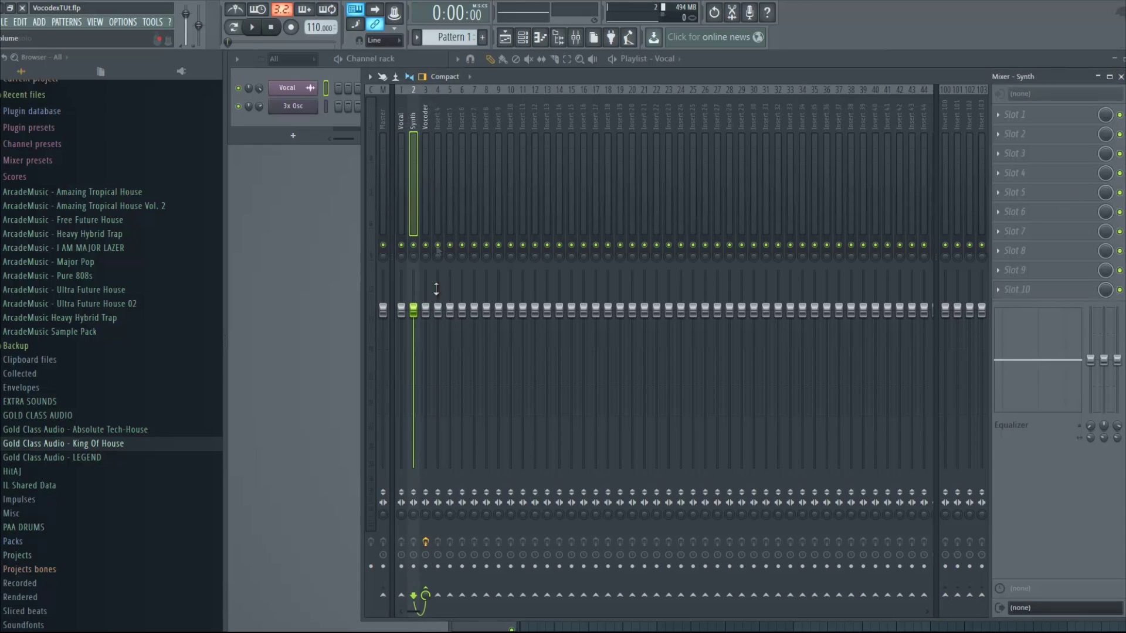
click(422, 114)
click(1052, 289)
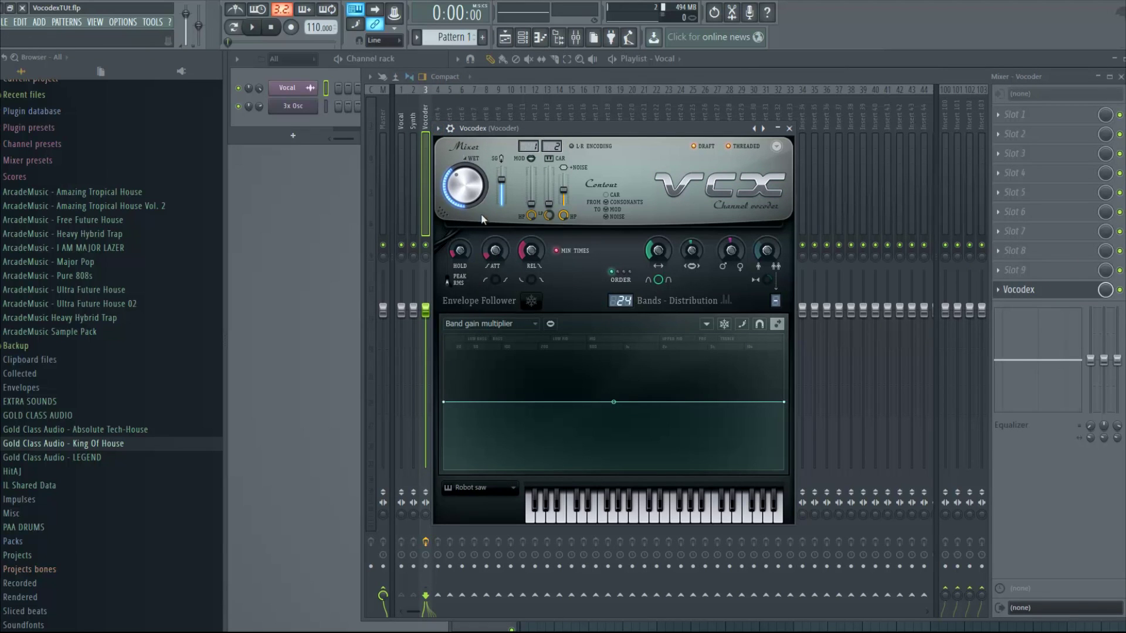
Close Vocodex and the mixer, then place a Pattern 1 clip at bar 1 of Track 3.
click(789, 128)
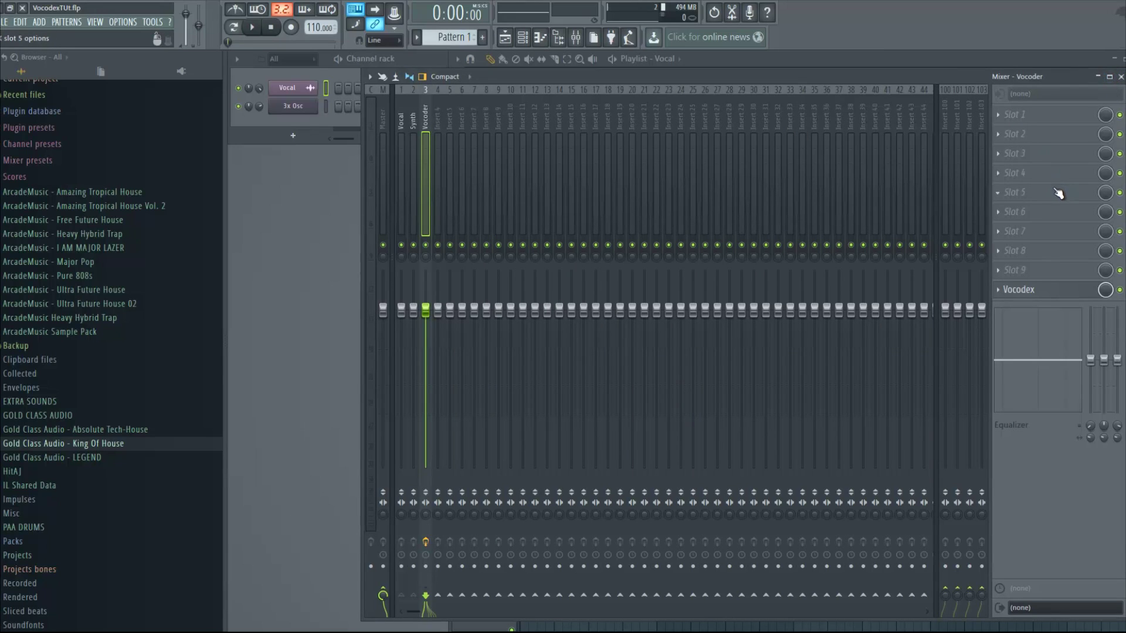
click(326, 109)
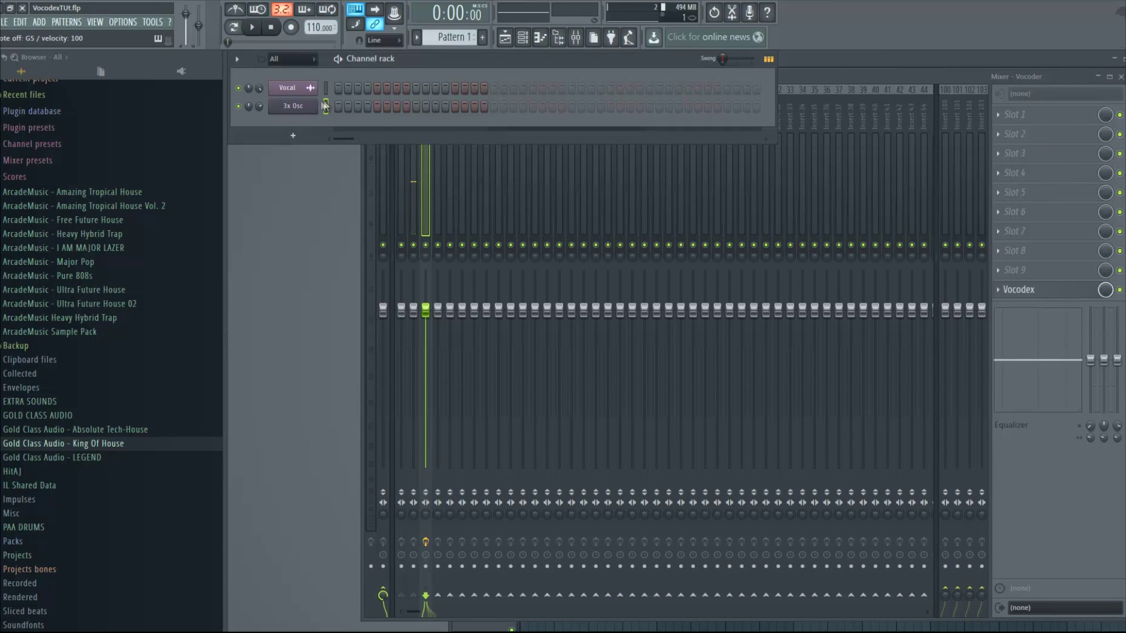
click(1119, 289)
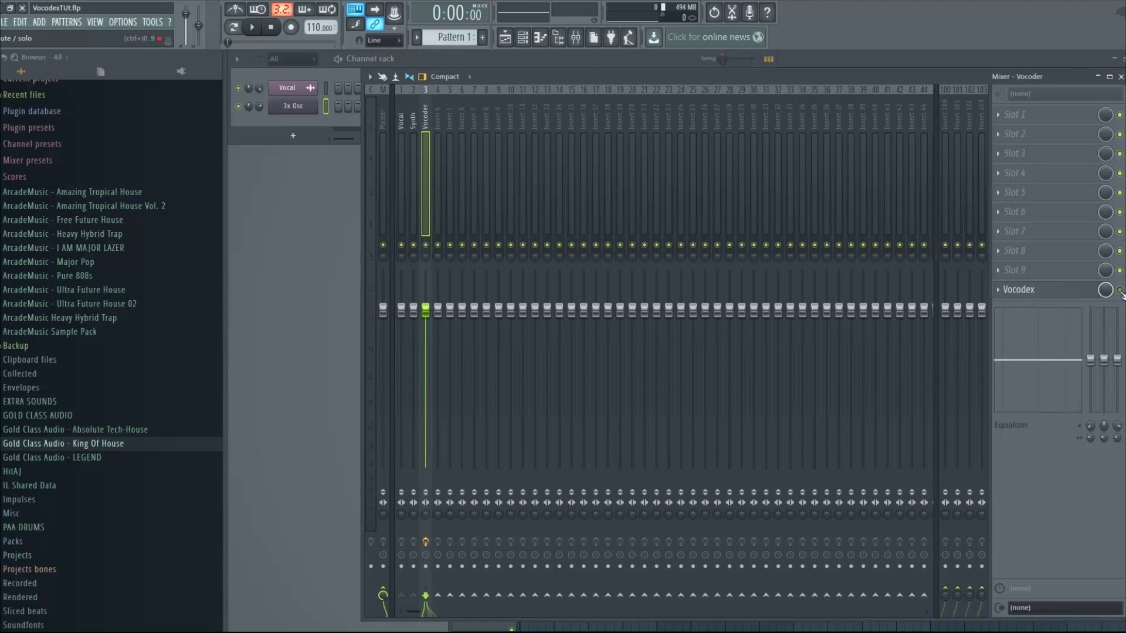
click(1120, 77)
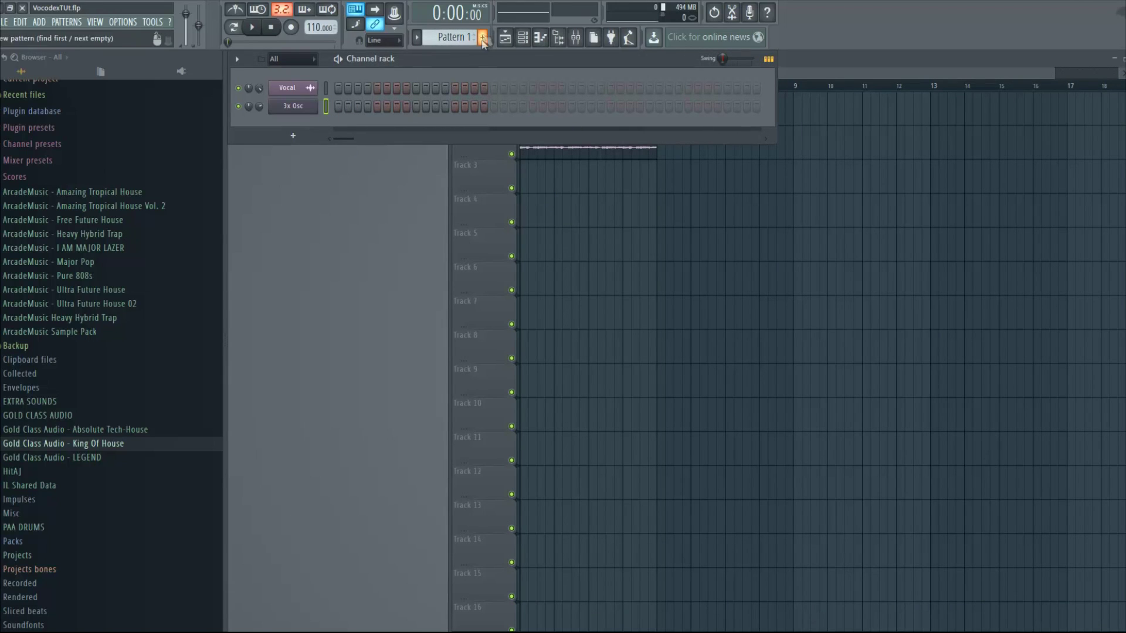
click(532, 188)
drag(532, 188, 502, 189)
Open the 3x Osc channel's piano roll and maximize it.
right_click(320, 108)
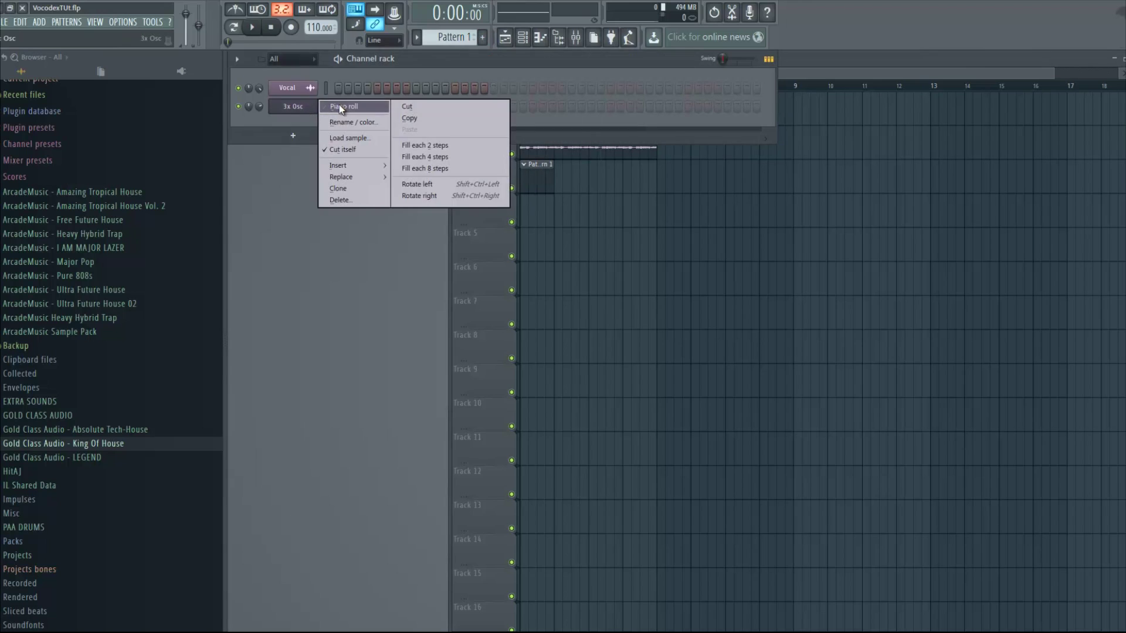
click(352, 111)
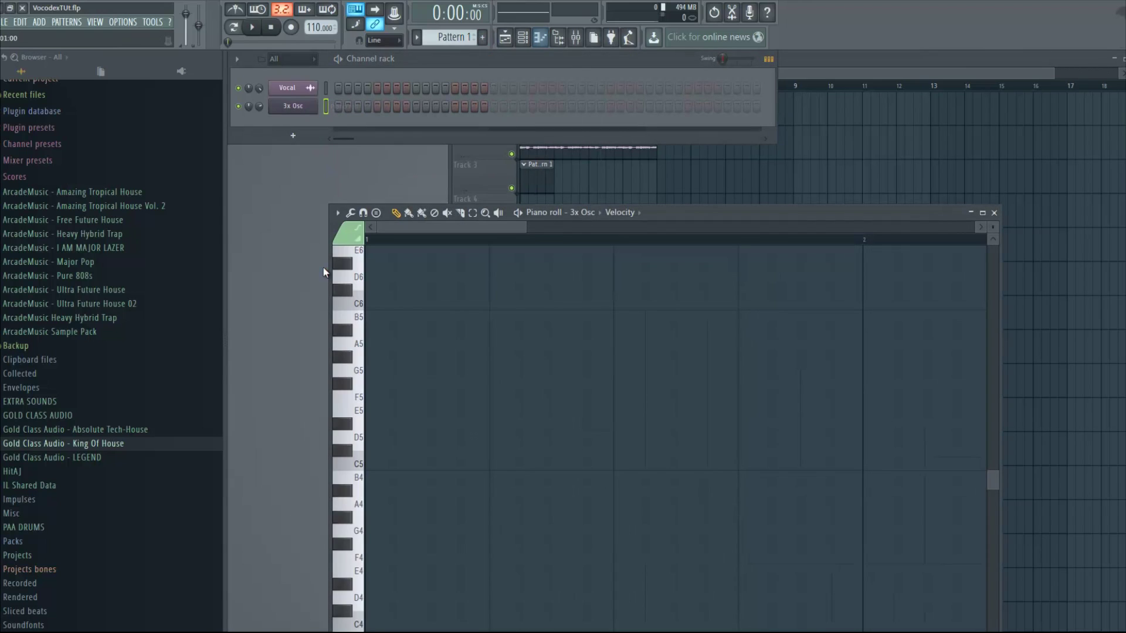
double_click(673, 214)
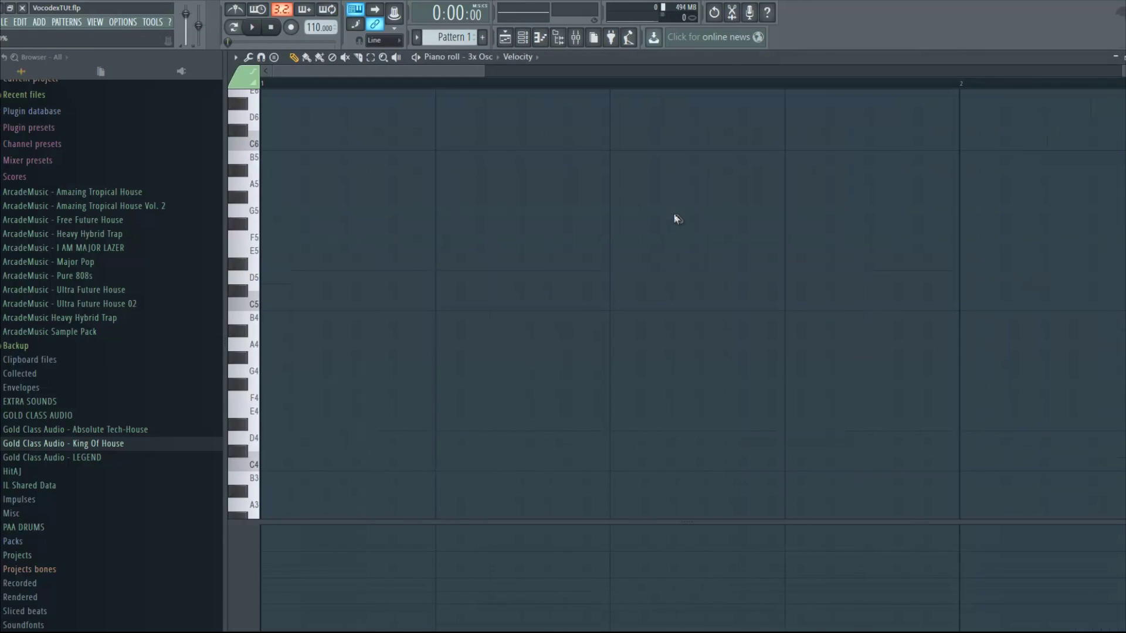
Draw the B major chord (B–D#–F#) in bar 1 of 3x Osc and shift it up an octave.
click(271, 322)
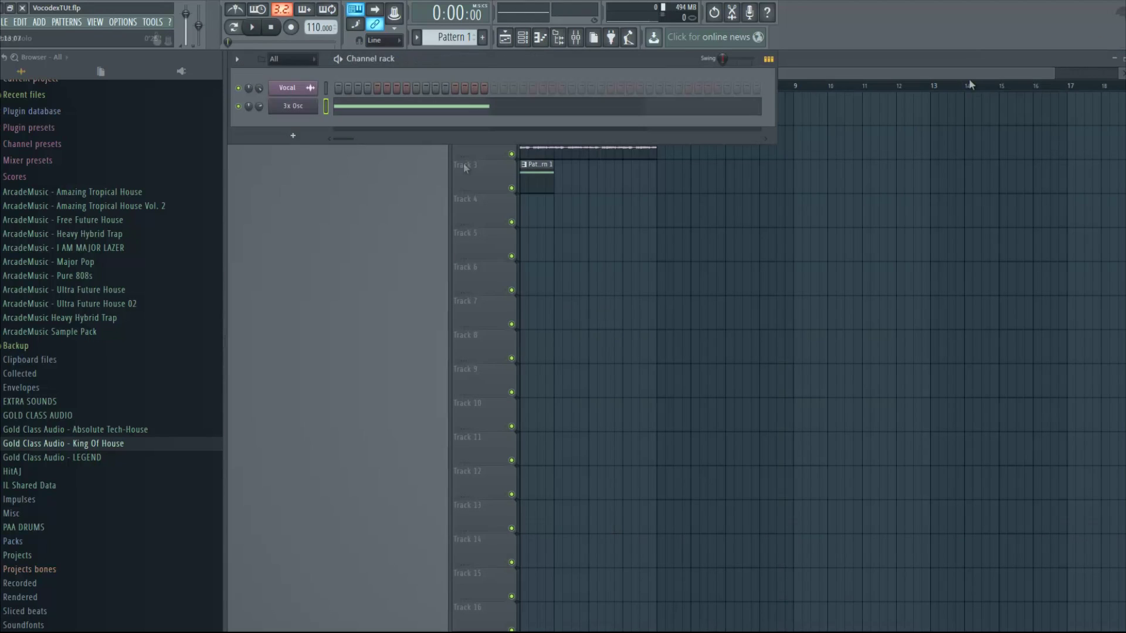
click(1122, 57)
click(356, 111)
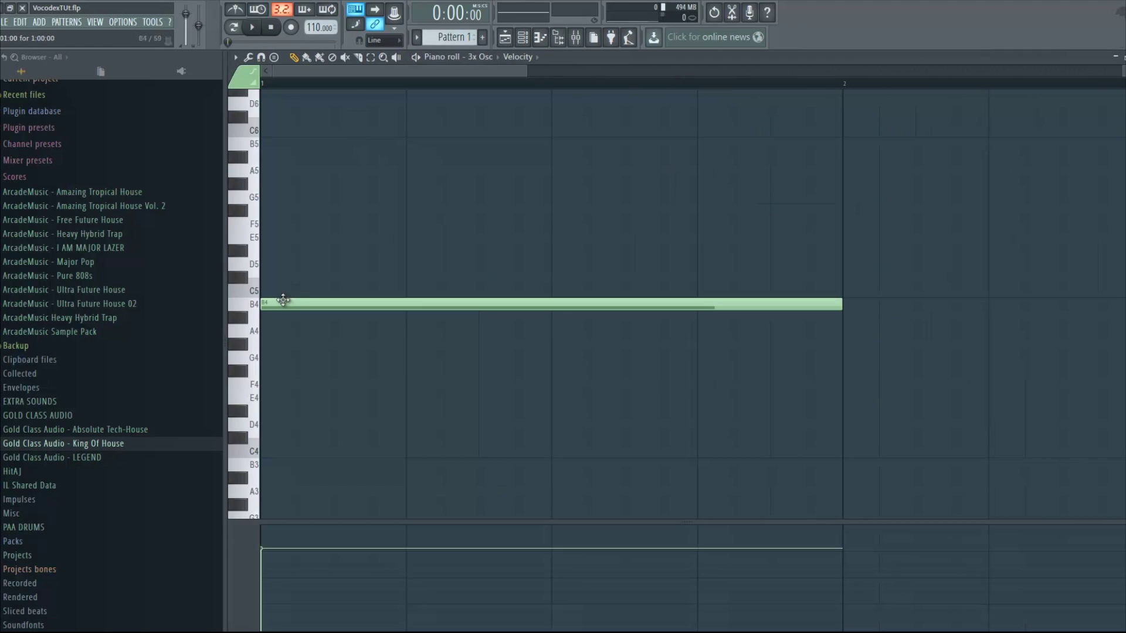
click(264, 263)
right_click(271, 264)
click(267, 250)
click(267, 210)
click(252, 27)
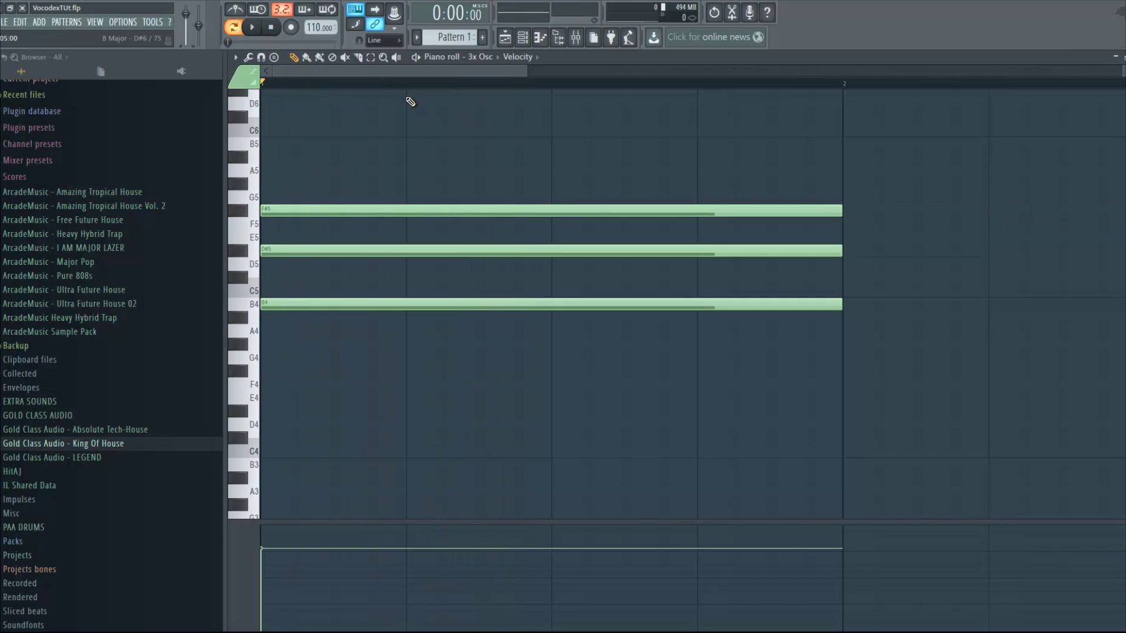
key(ctrl+Up)
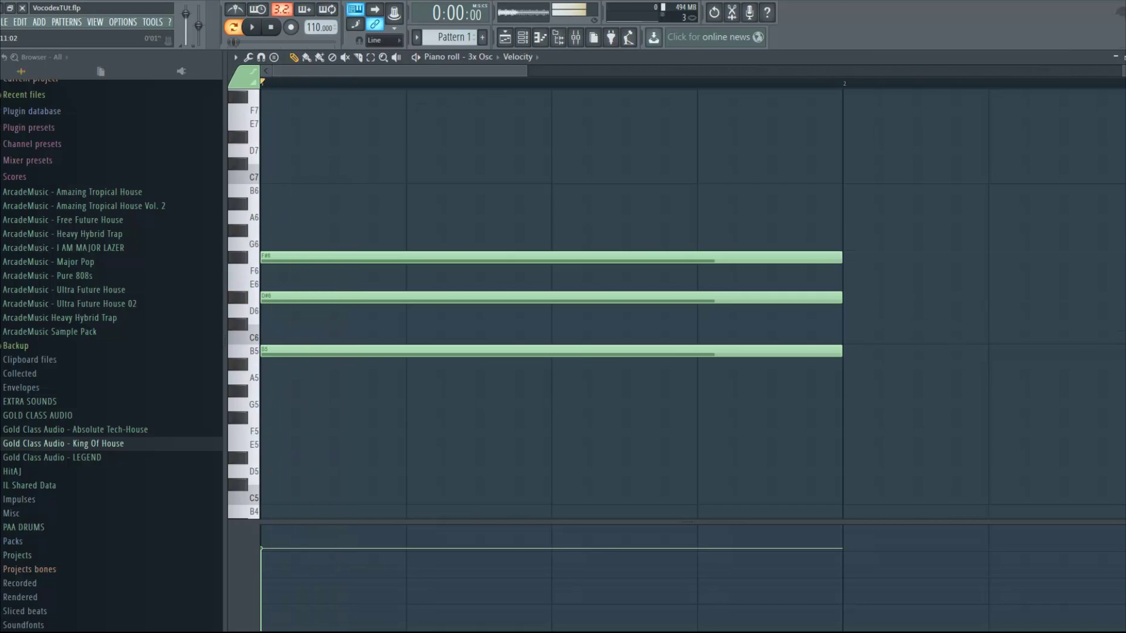
Add the second chord, C#6–E6–G#6, at bar 2 and play the first two chords.
key(F7)
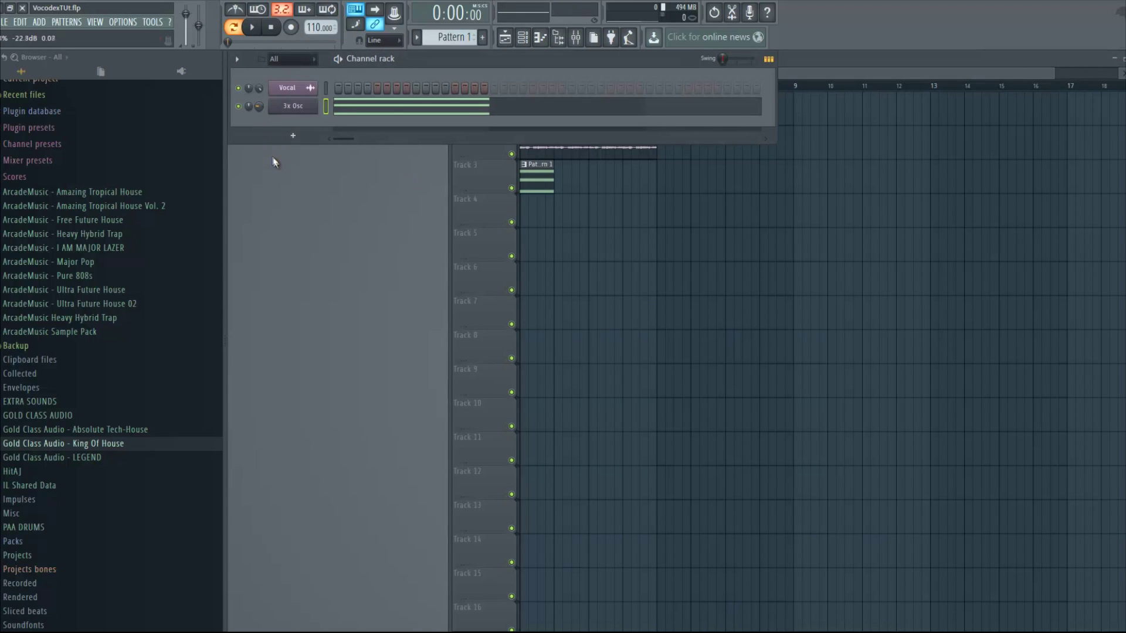
click(397, 108)
key(space)
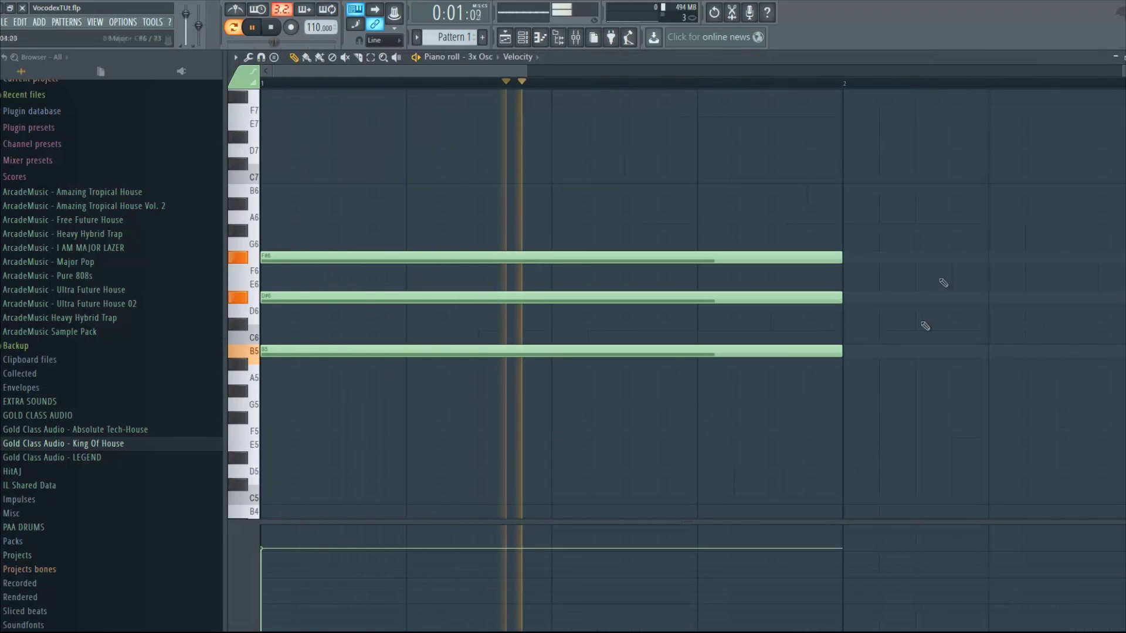
key(space)
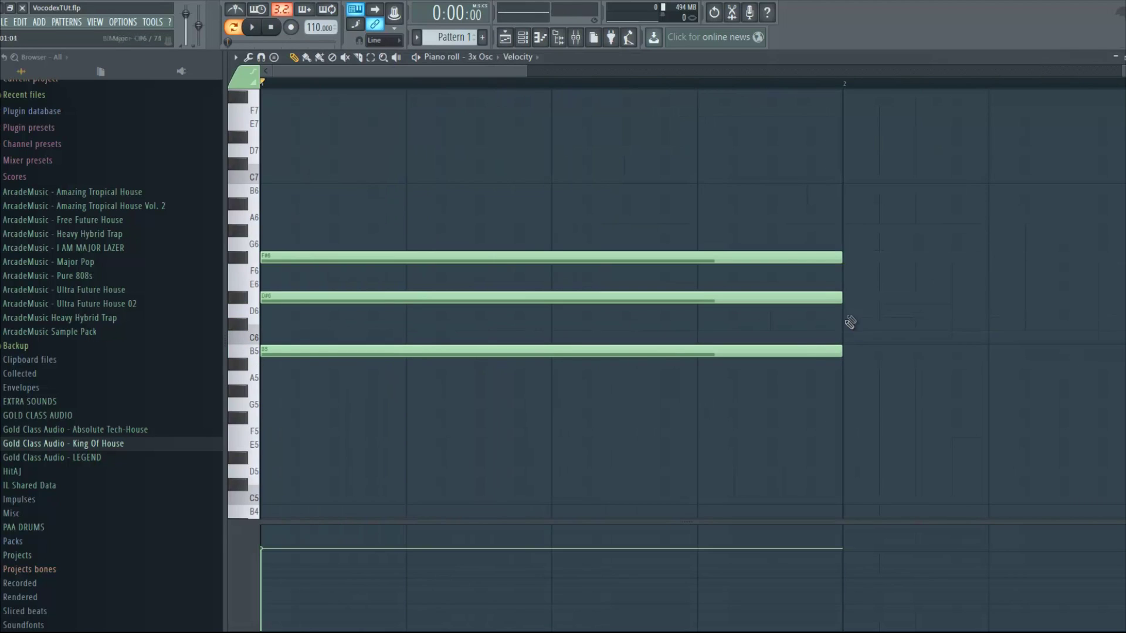
click(848, 324)
click(847, 268)
drag(848, 268, 847, 285)
click(844, 231)
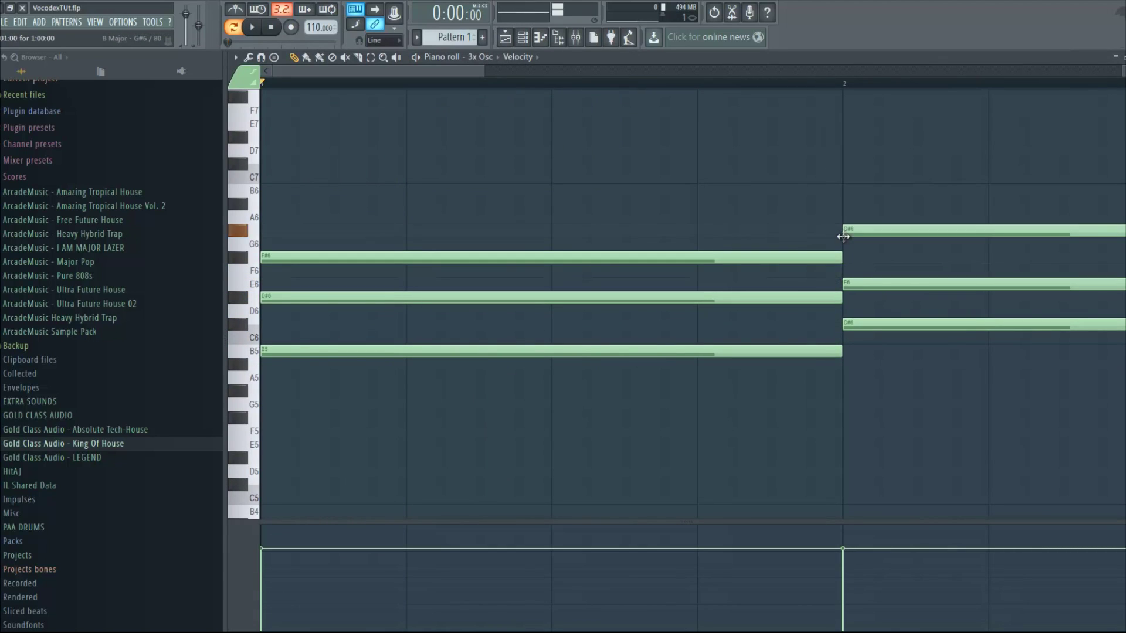
key(space)
Add the E6–G#6–B6 chord at bar 3 and the F#6–A#6–C#7 chord at bar 4.
scroll(770, 90, down, 4)
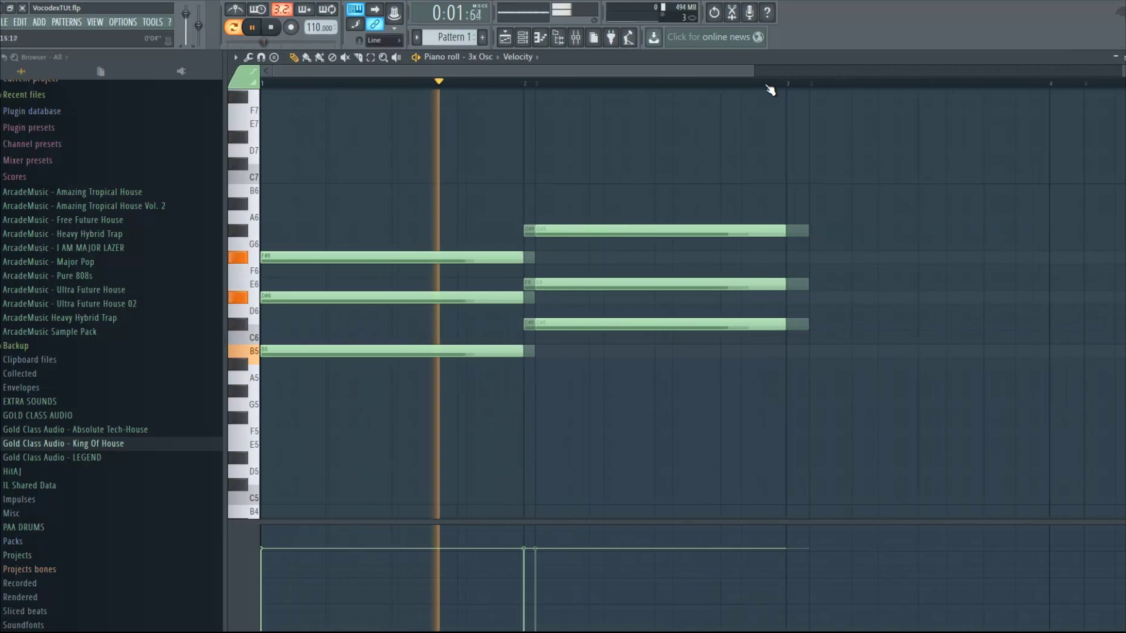
scroll(766, 88, down, 1)
key(space)
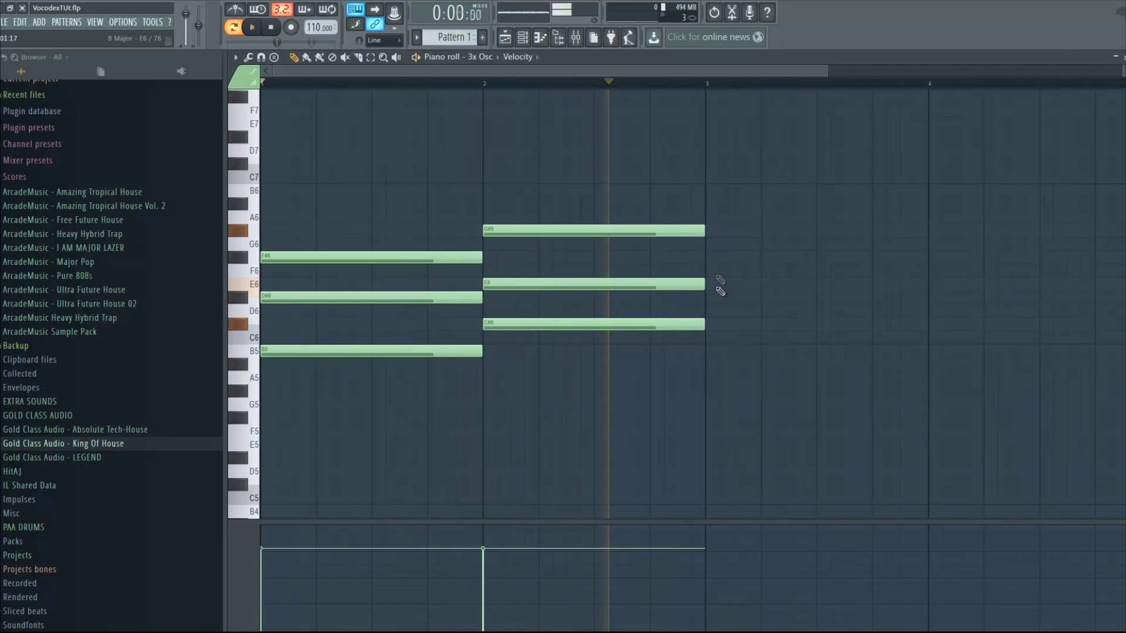
click(715, 285)
click(712, 231)
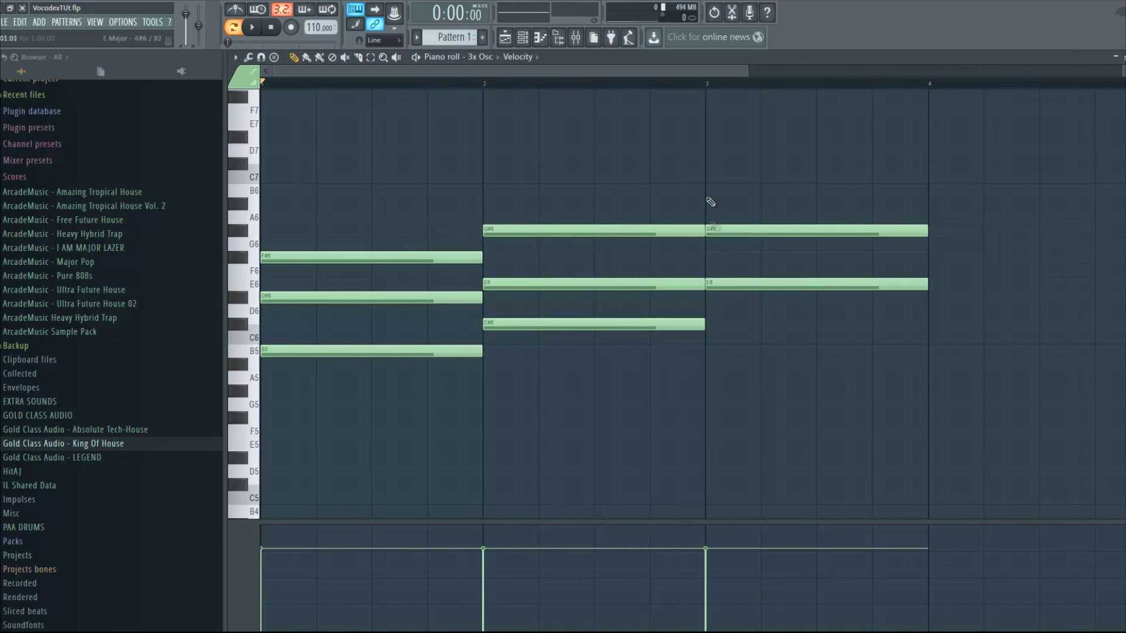
drag(711, 177, 711, 191)
click(936, 257)
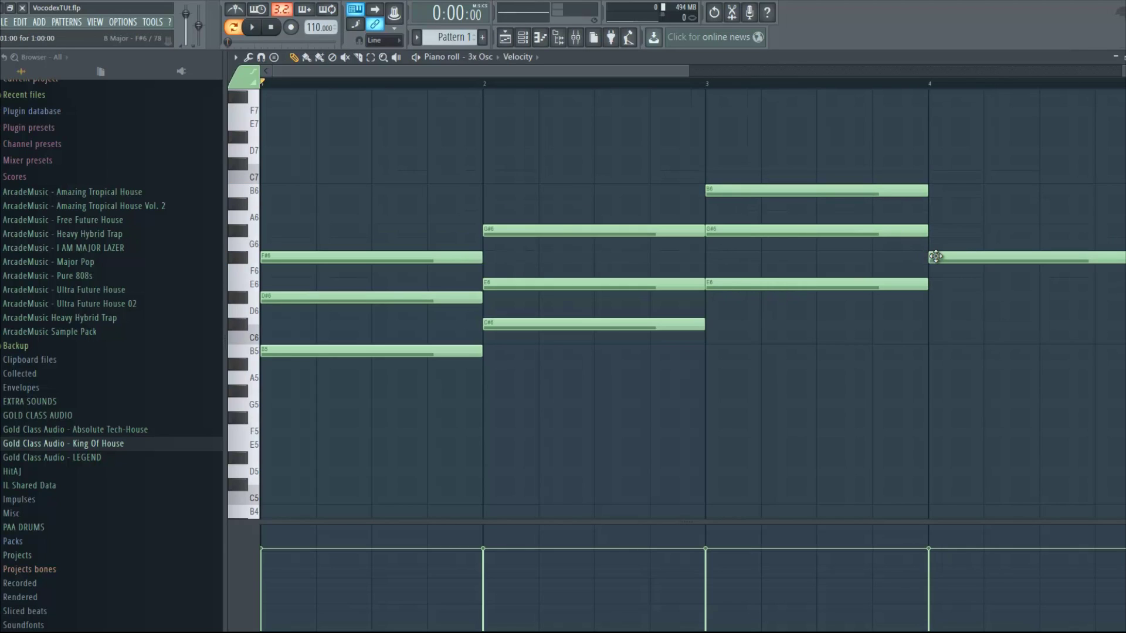
drag(936, 217, 936, 204)
click(937, 164)
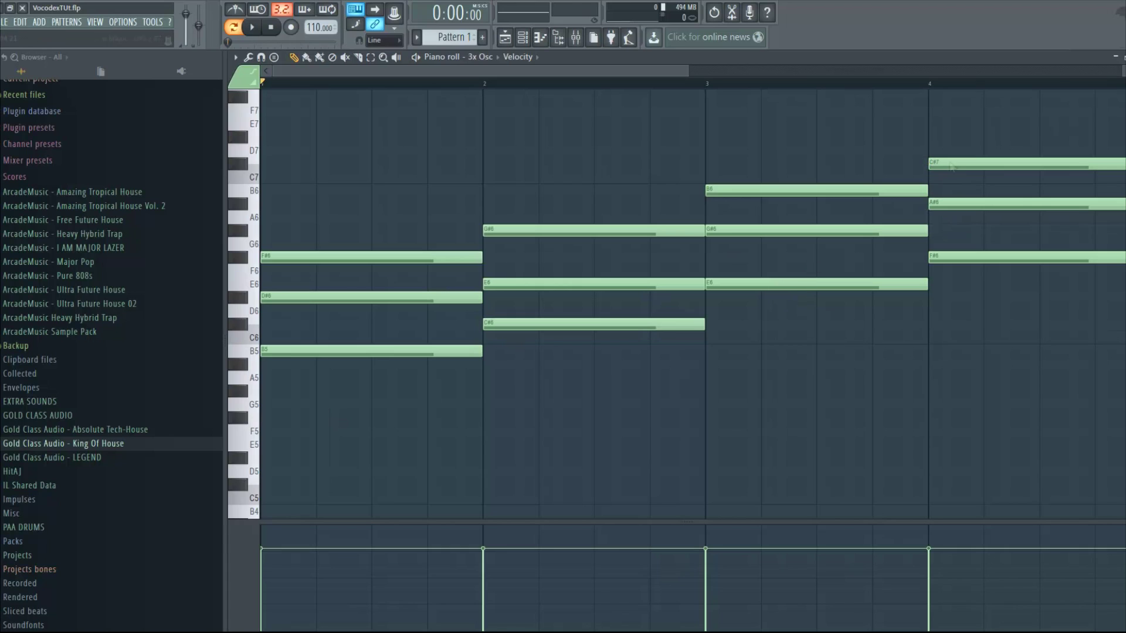
Play the four-chord progression, then place Pattern 1 at the start of Track 3.
key(space)
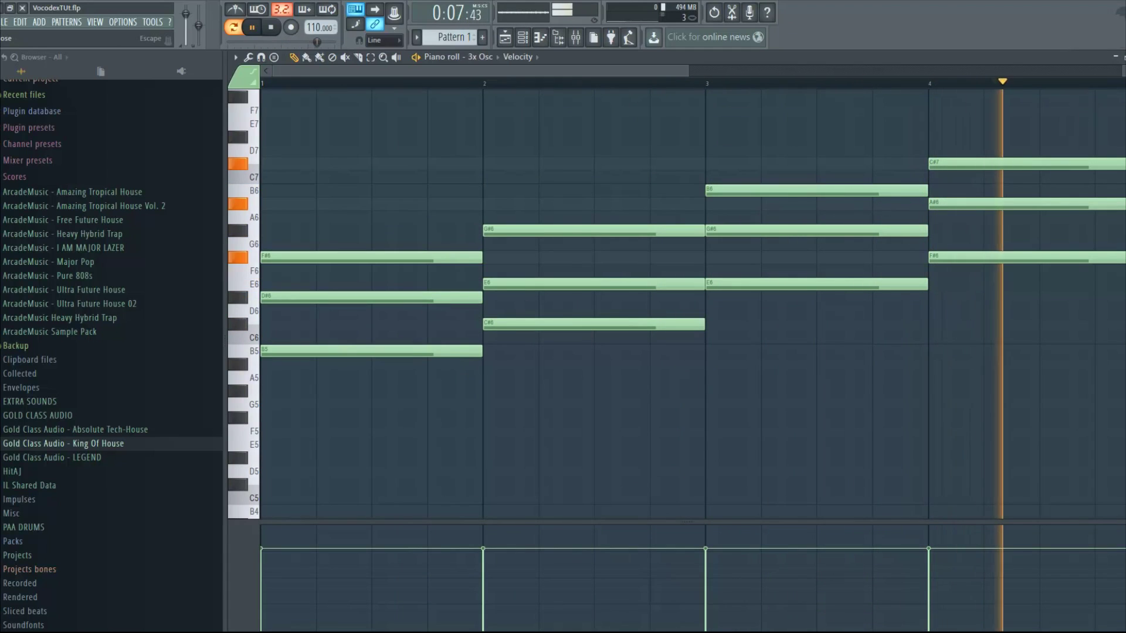
key(space)
key(F5)
drag(734, 201, 580, 184)
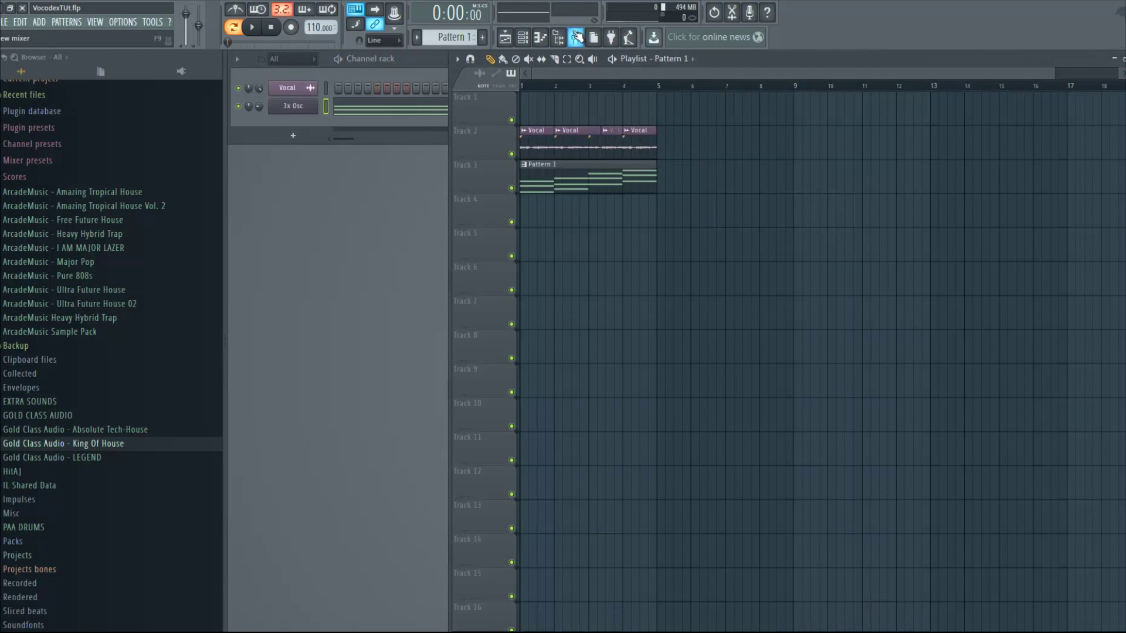
key(F9)
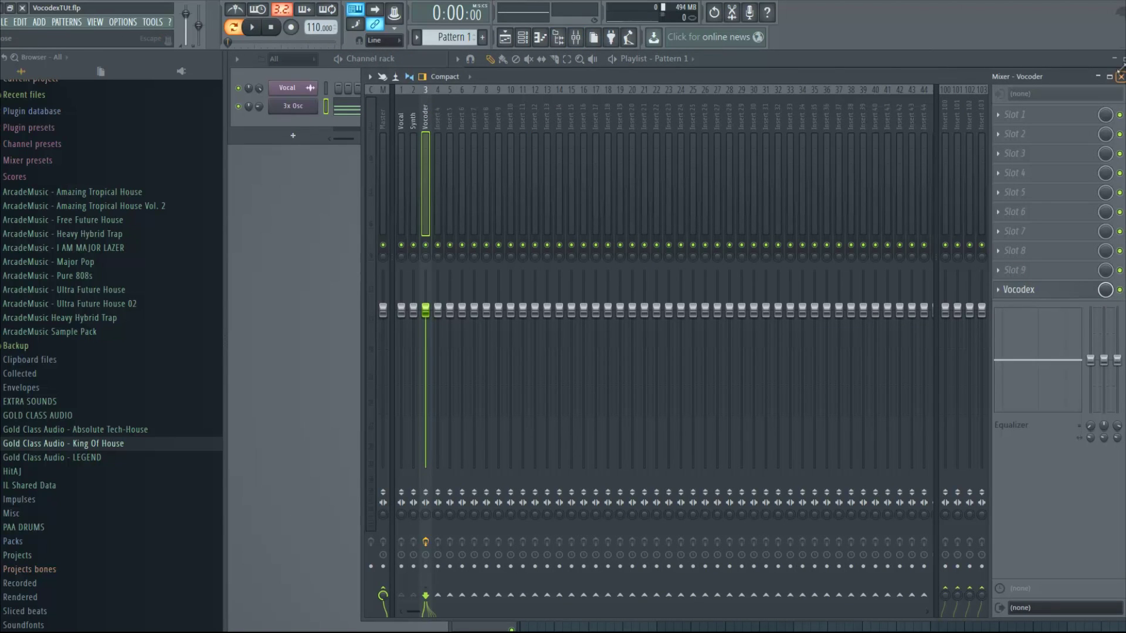
click(1121, 77)
key(l)
key(space)
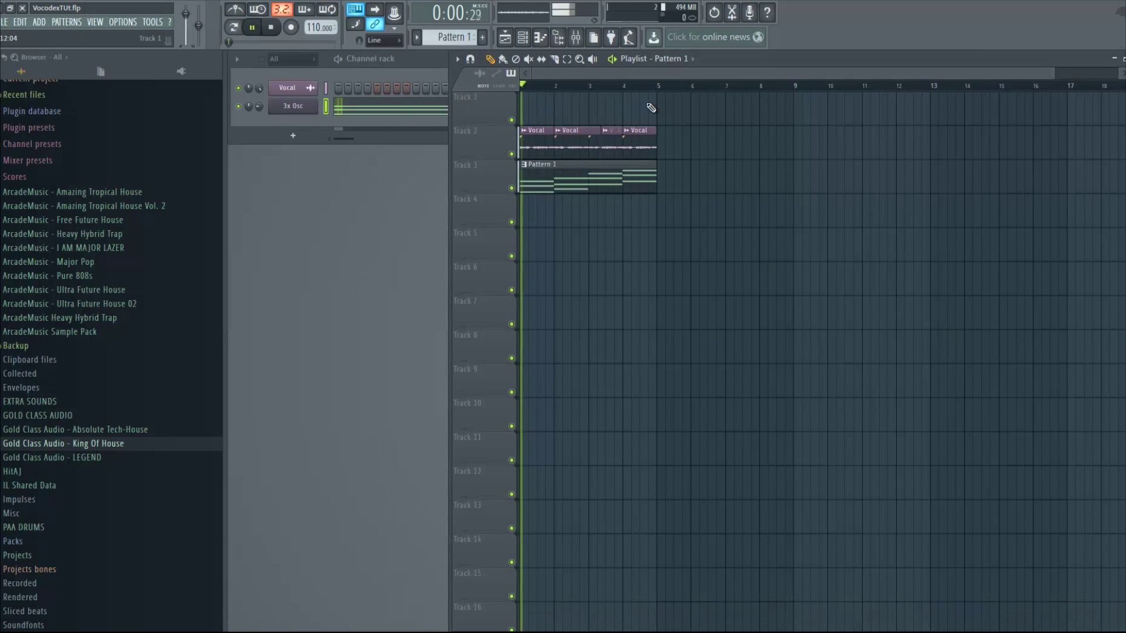
click(246, 119)
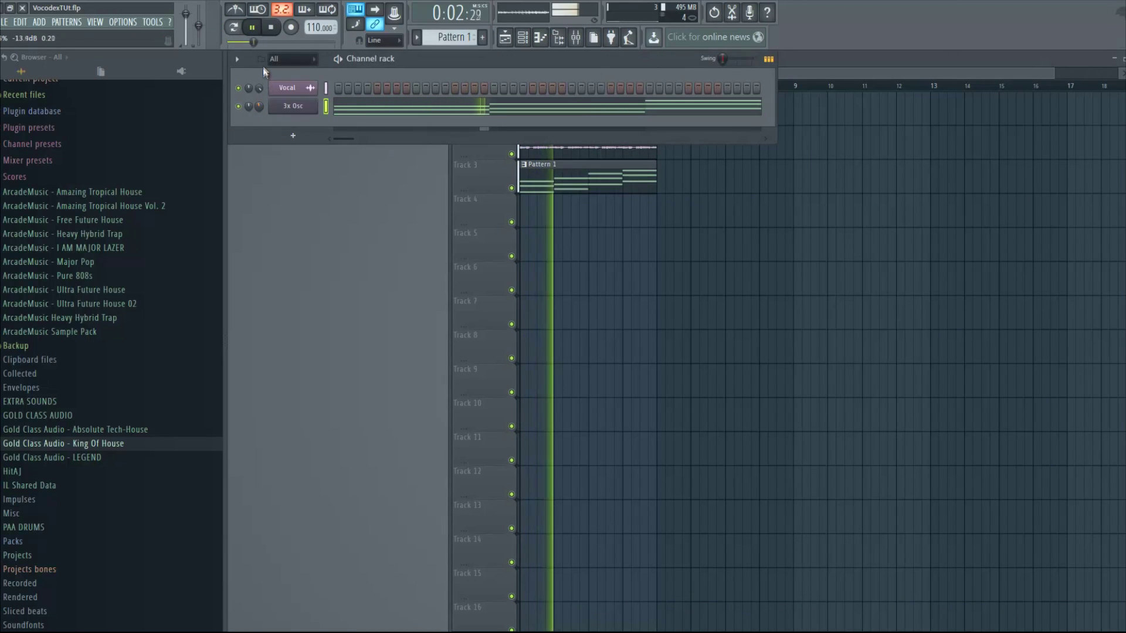
click(645, 240)
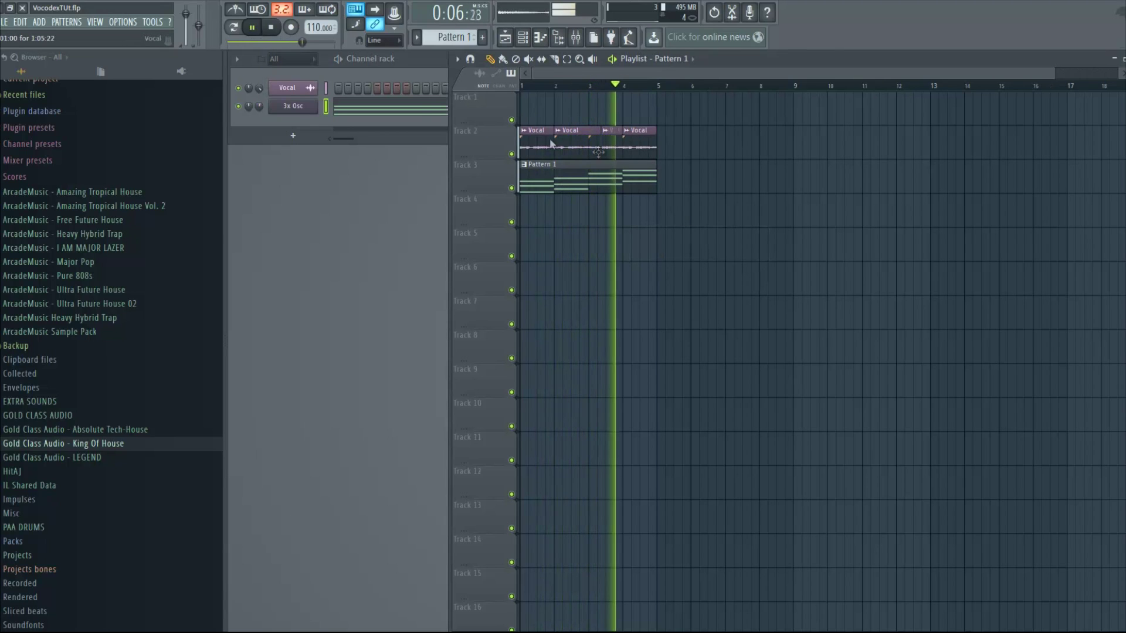
click(390, 109)
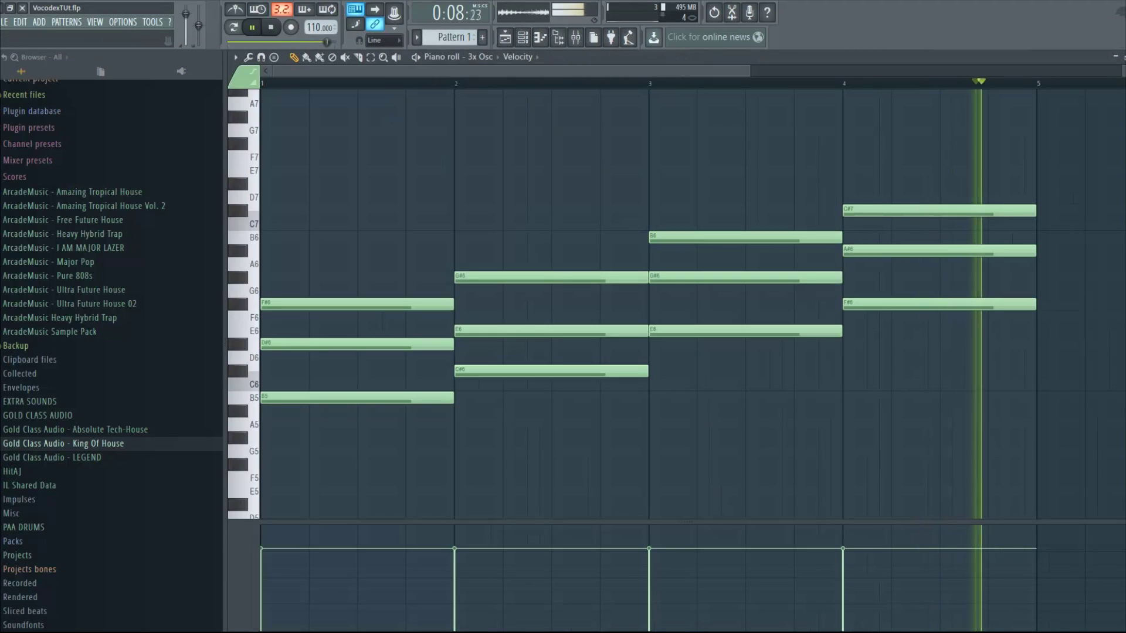
click(1122, 59)
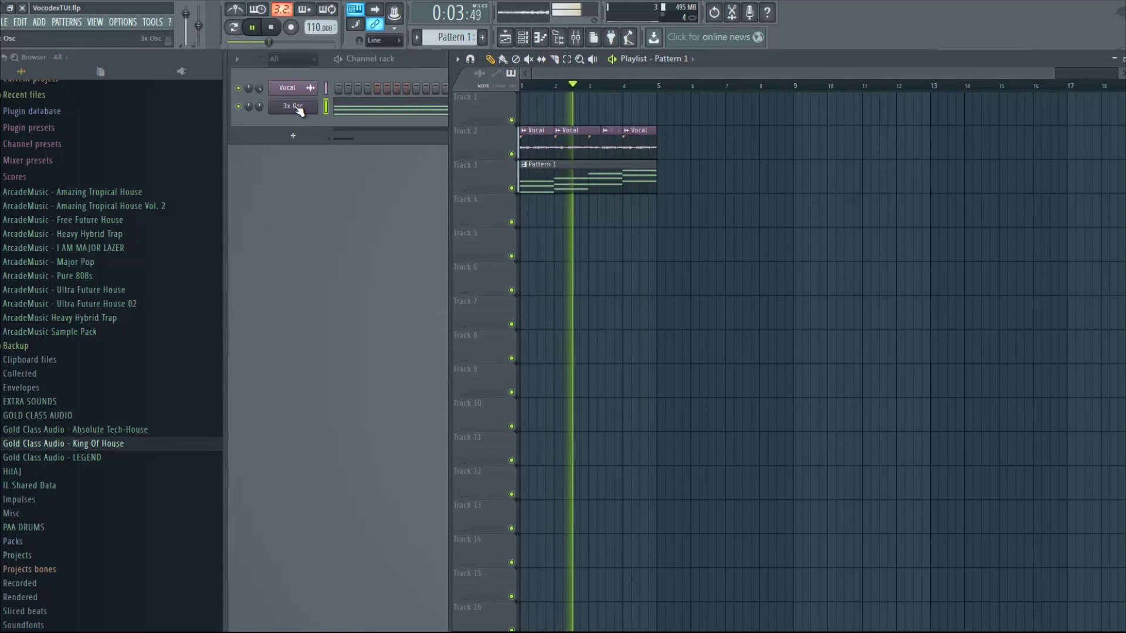
key(space)
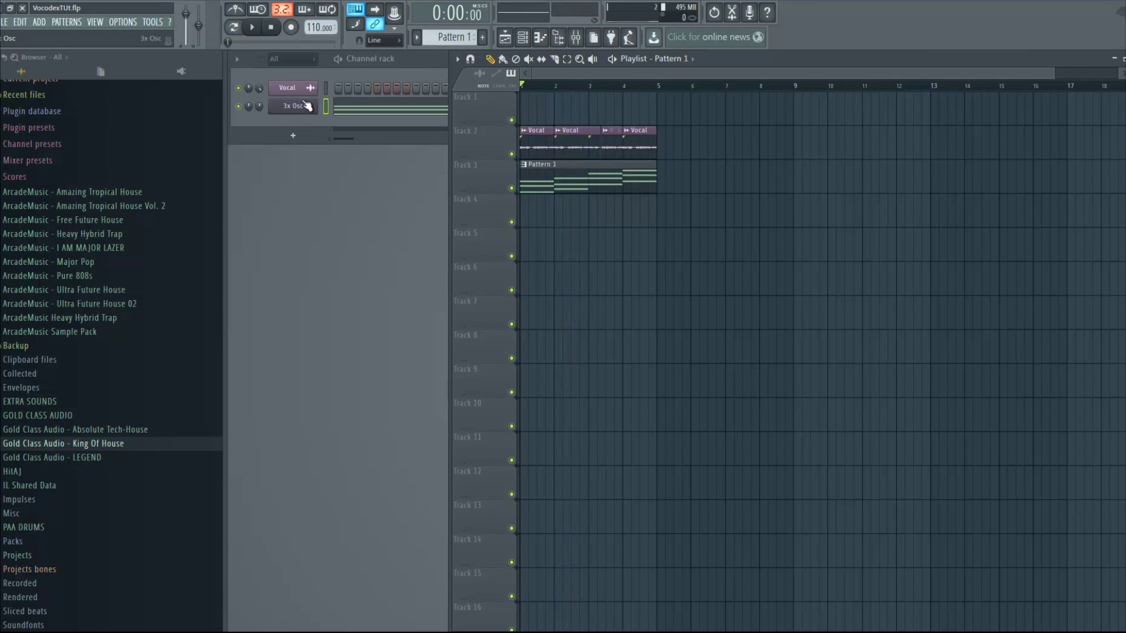
Load Fruity Reeverb into an empty effect slot on the Vocoder mixer insert and audition it.
click(577, 39)
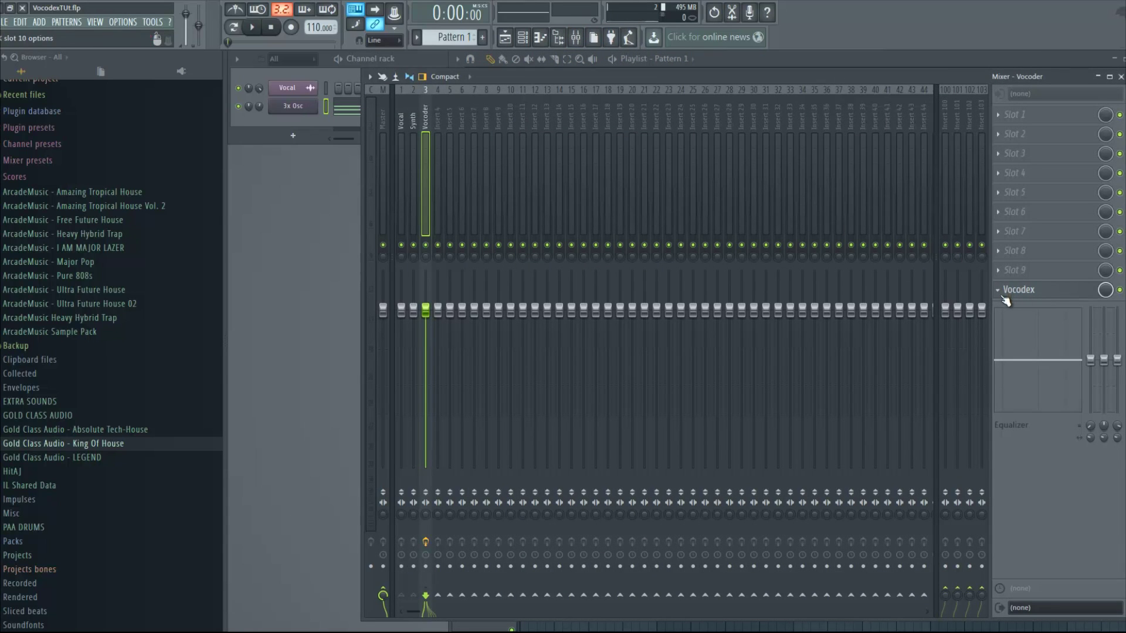
click(1012, 270)
click(979, 258)
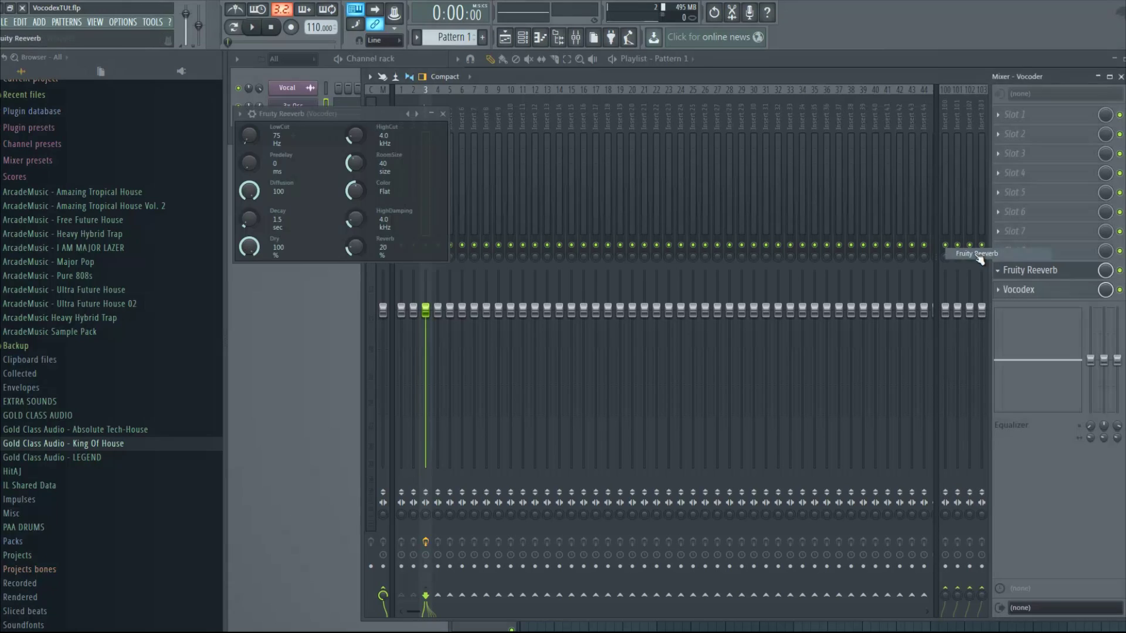
key(space)
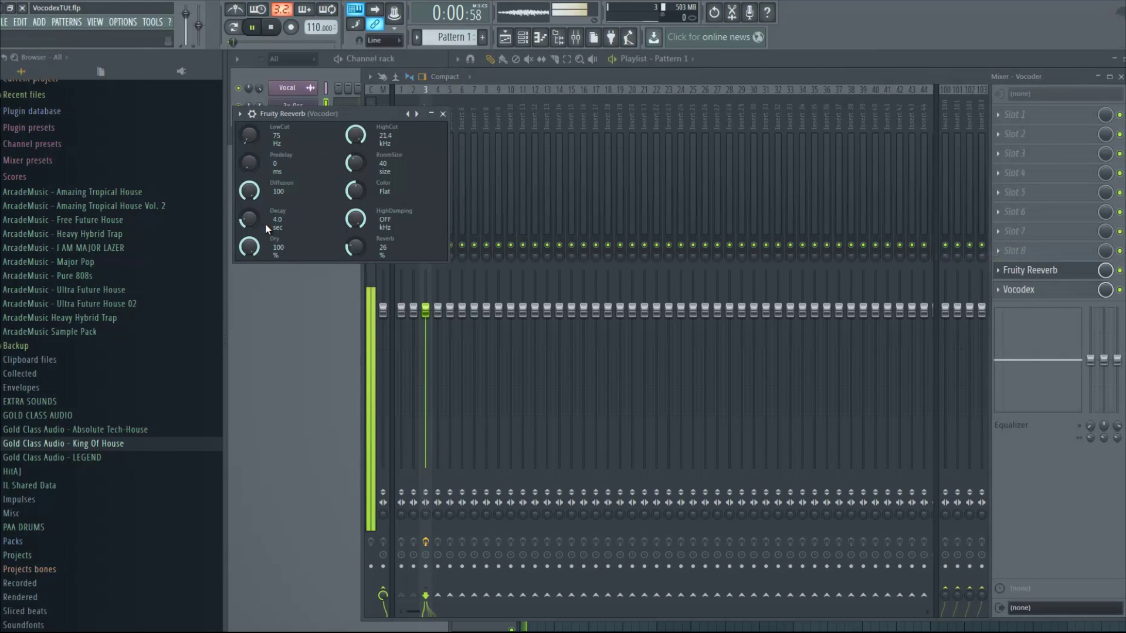
scroll(248, 220, up, 9)
scroll(249, 220, up, 5)
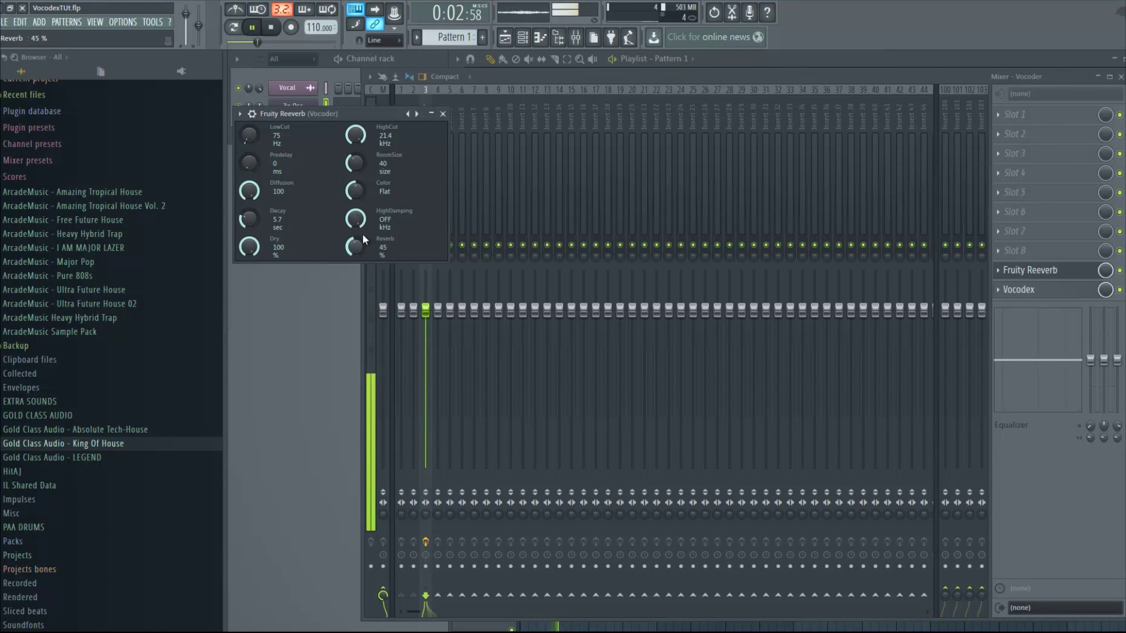
key(space)
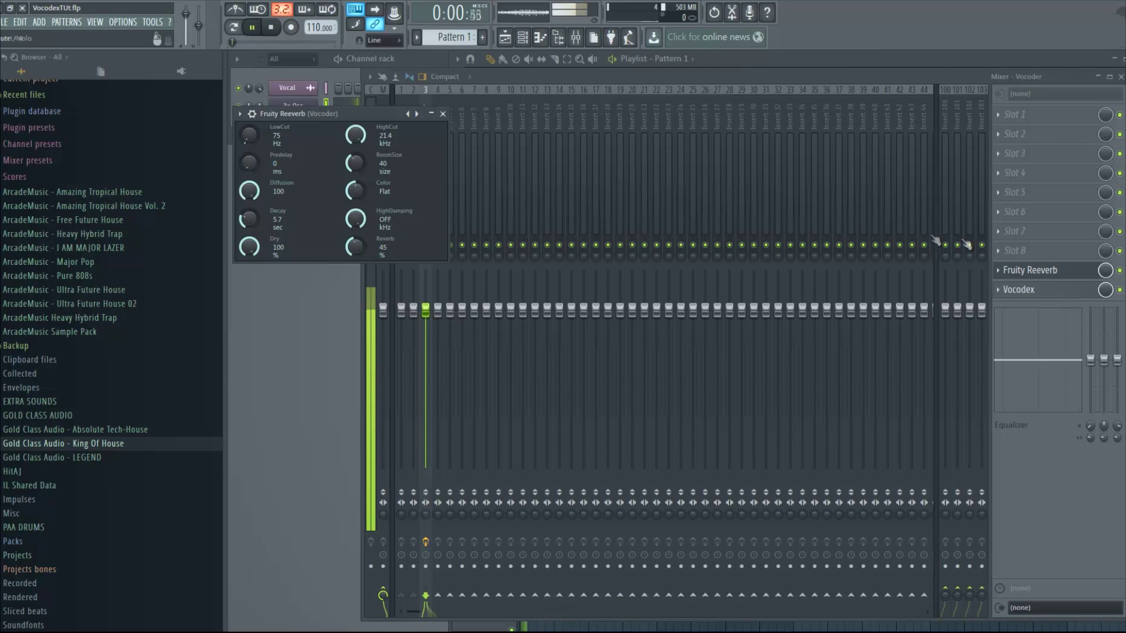
Move the reverb after Vocodex, shorten its decay to 1.4 seconds, and play the project.
click(1001, 274)
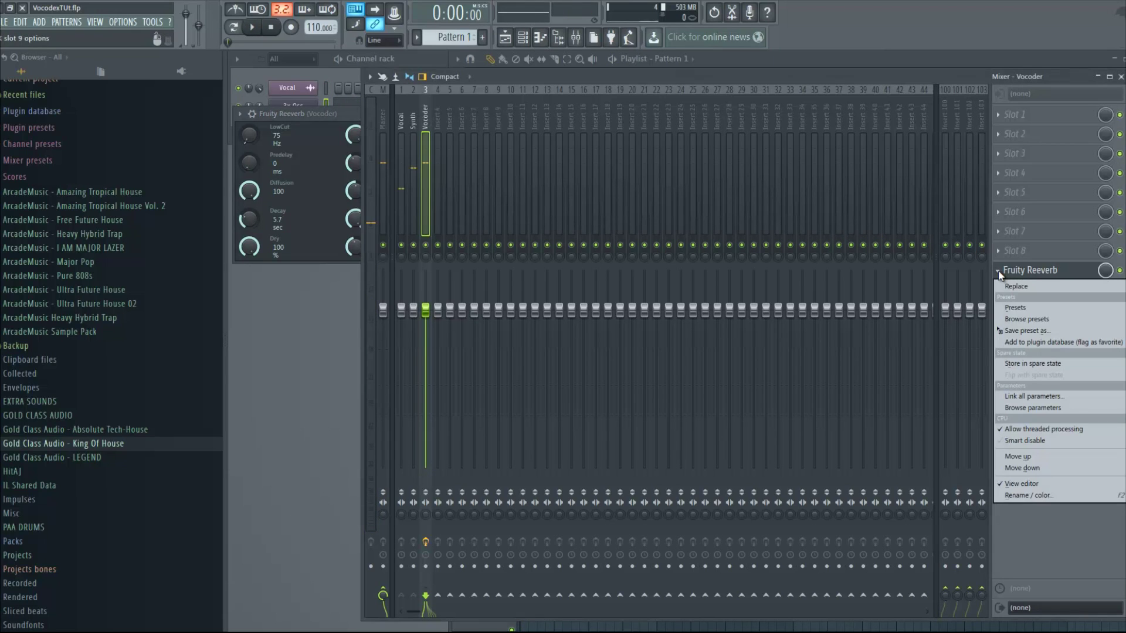
click(1037, 468)
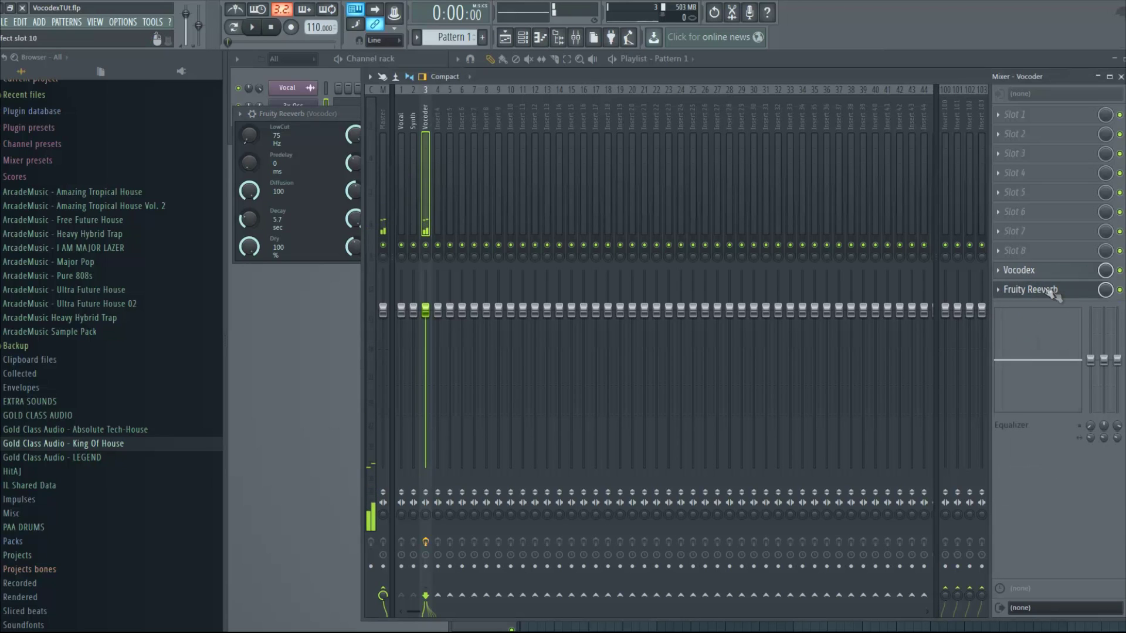
drag(248, 220, 252, 248)
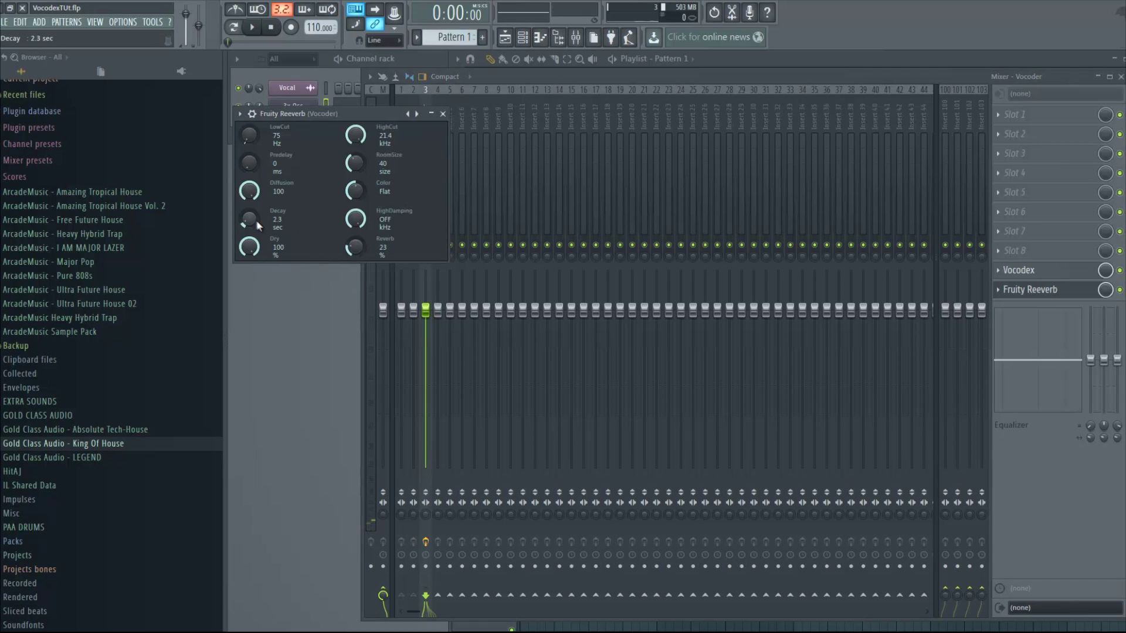
key(space)
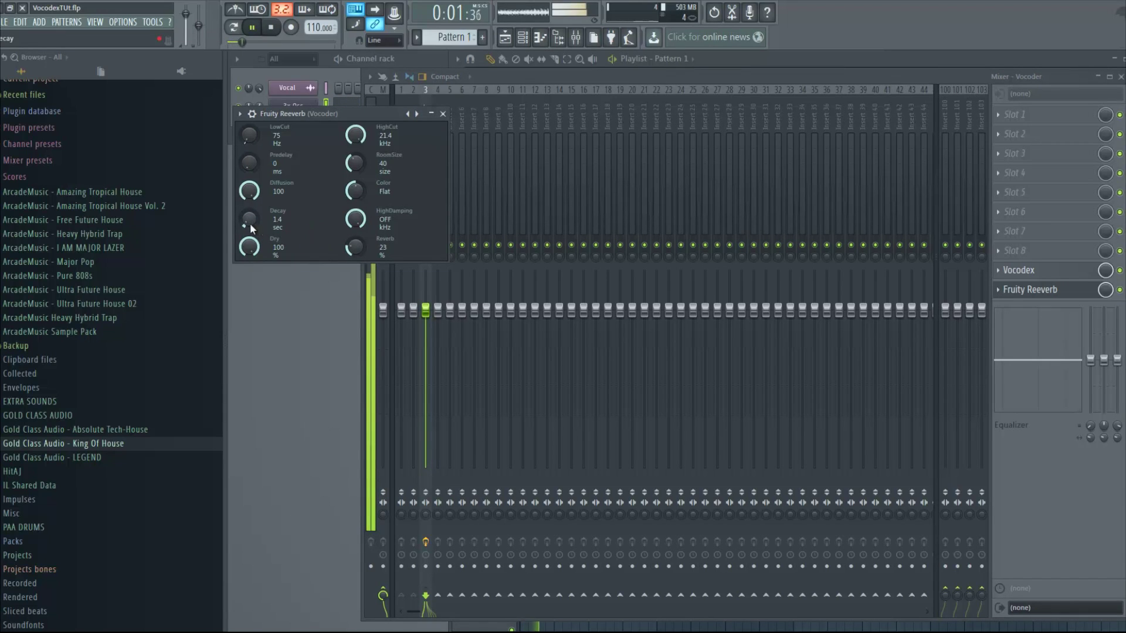
Move Vocodex and Fruity Reeverb up one slot each and load Fruity parametric EQ 2 after them.
click(443, 113)
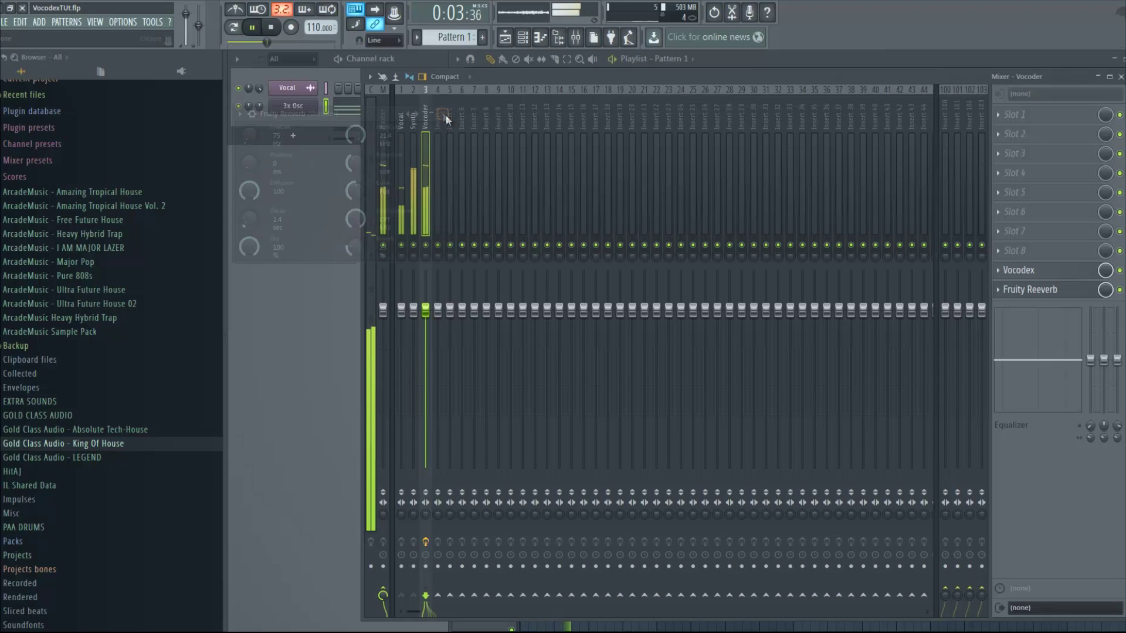
key(space)
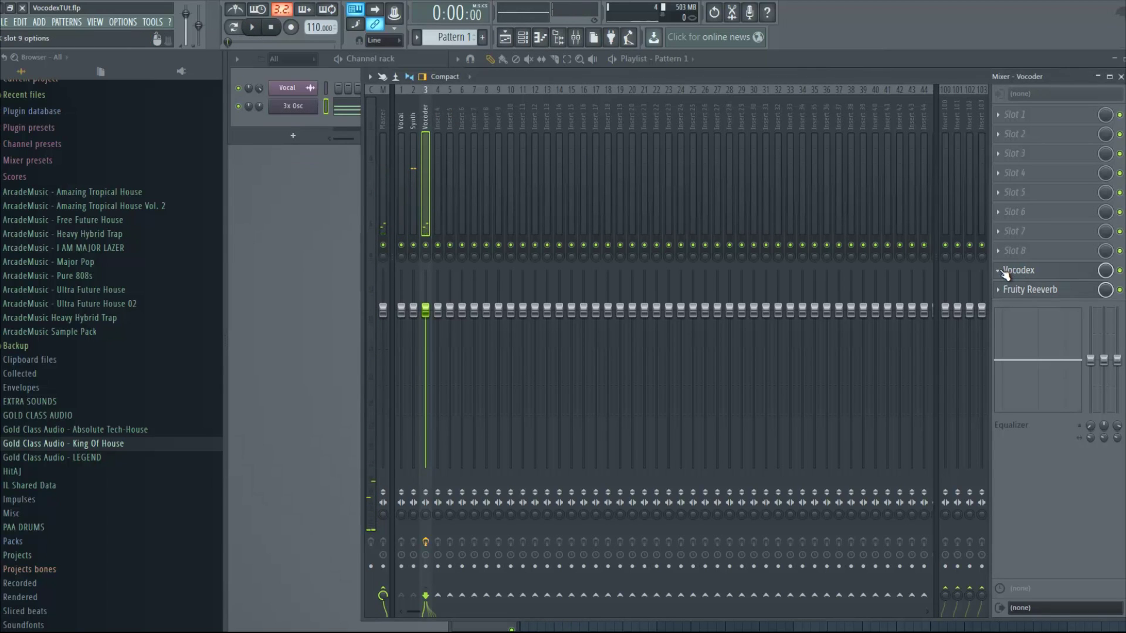
click(1005, 275)
click(1028, 452)
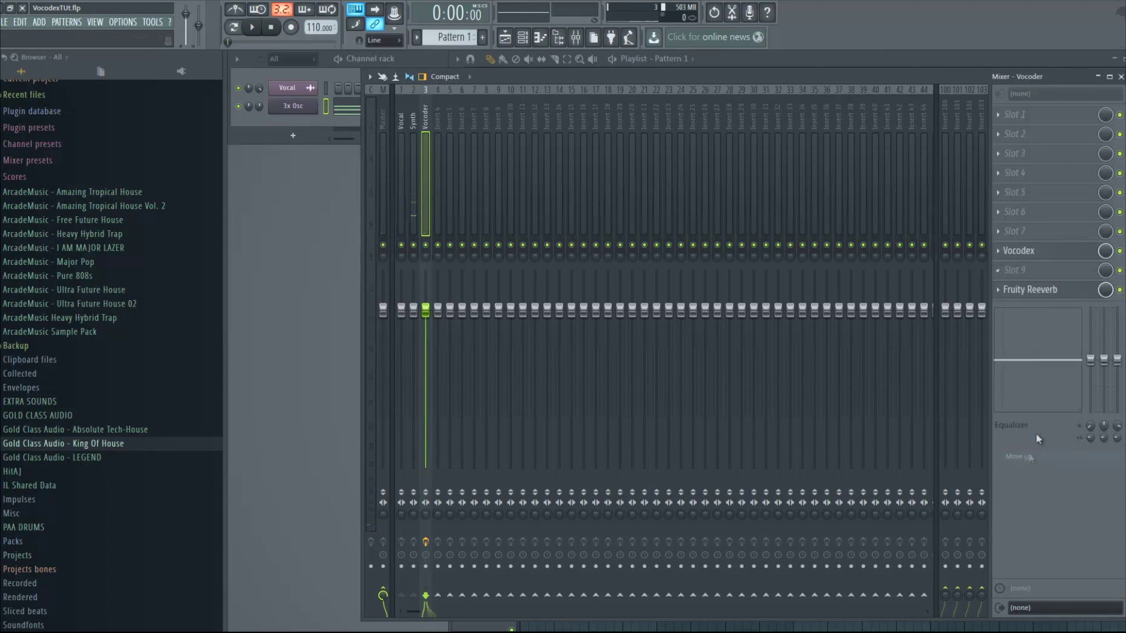
click(1000, 297)
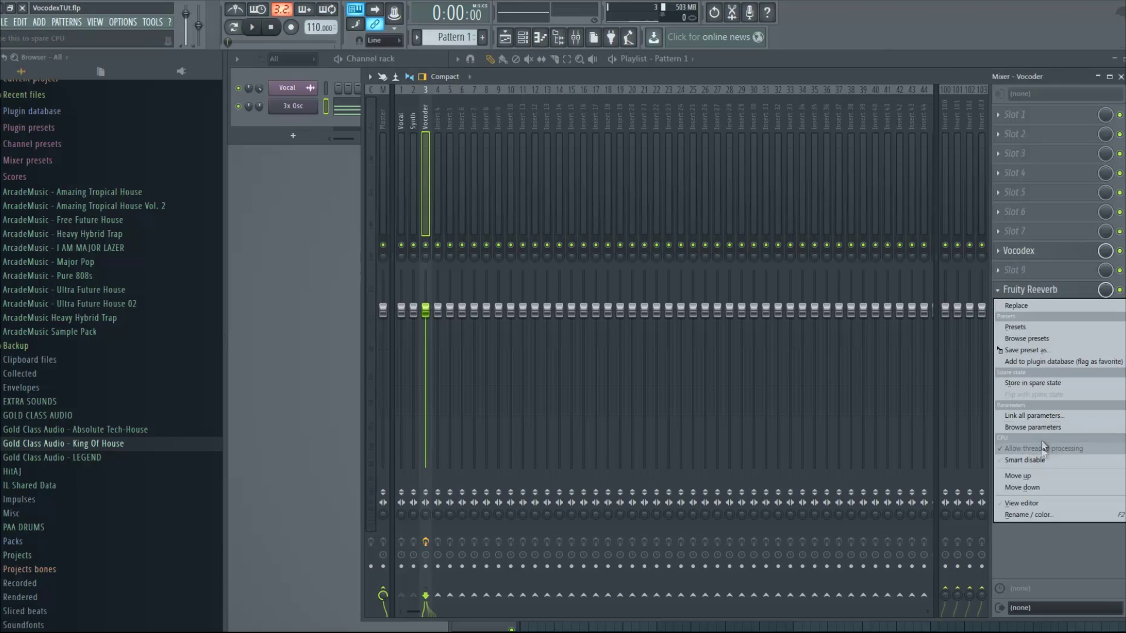
click(1024, 475)
click(1010, 293)
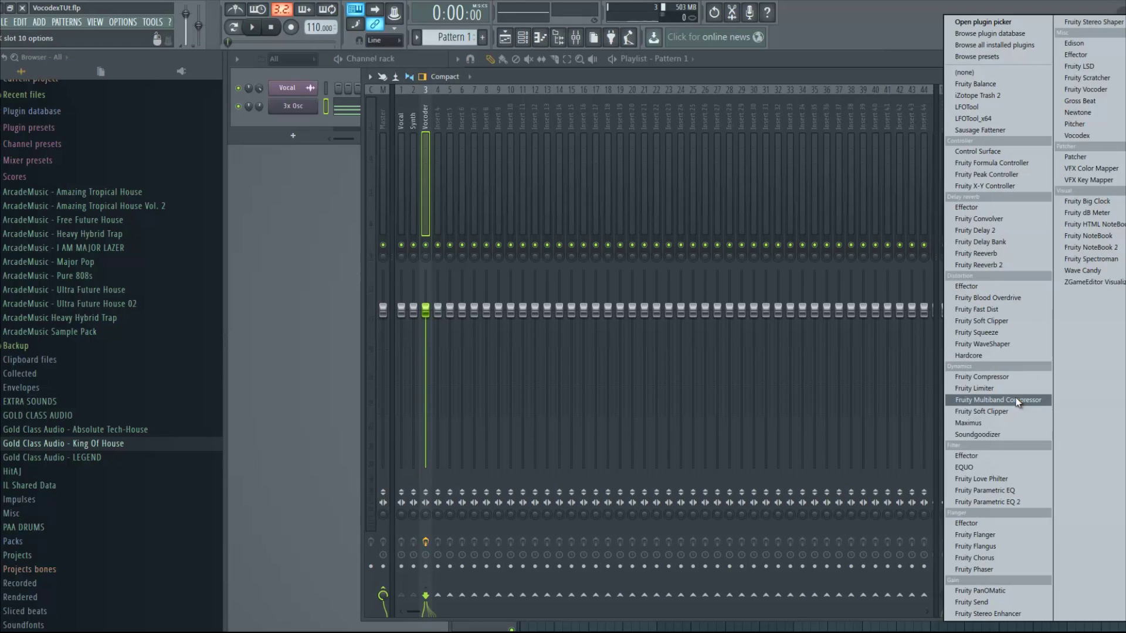
click(1011, 499)
Set EQ band 1 to a steep high-pass filter with its cutoff around 181 Hz.
right_click(401, 322)
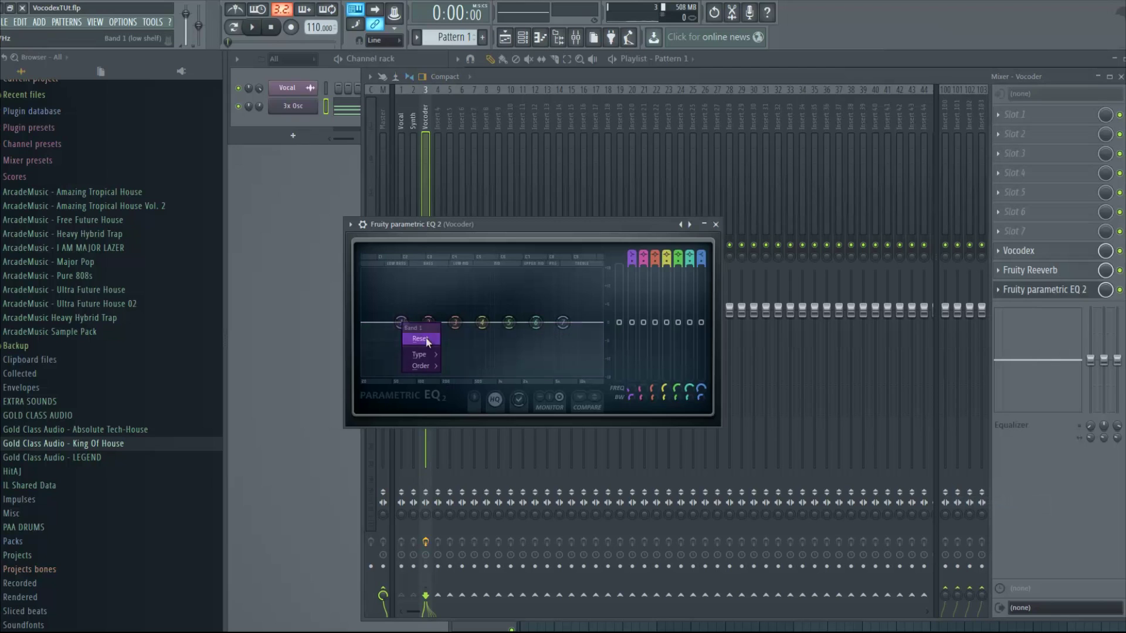
mouse_move(430, 354)
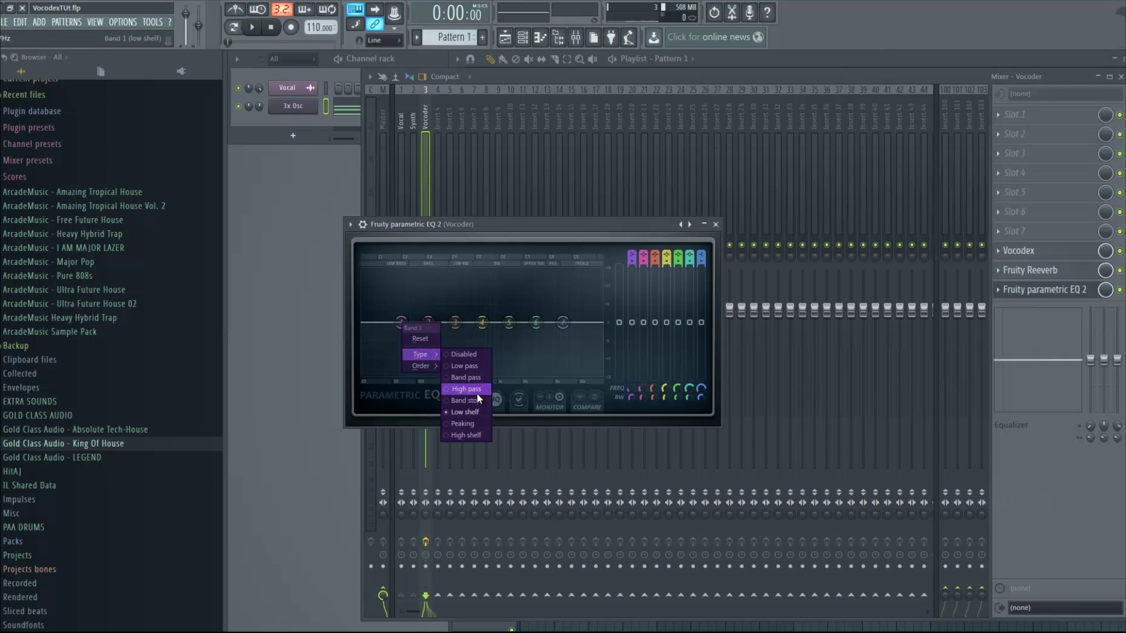
click(477, 392)
right_click(396, 322)
mouse_move(427, 356)
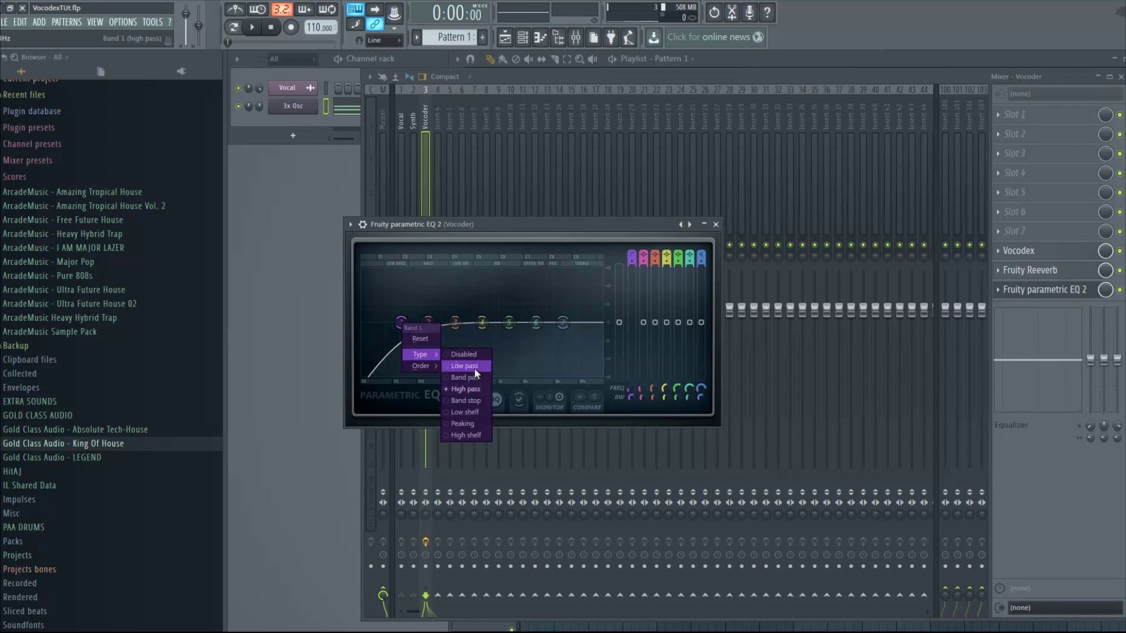
click(631, 262)
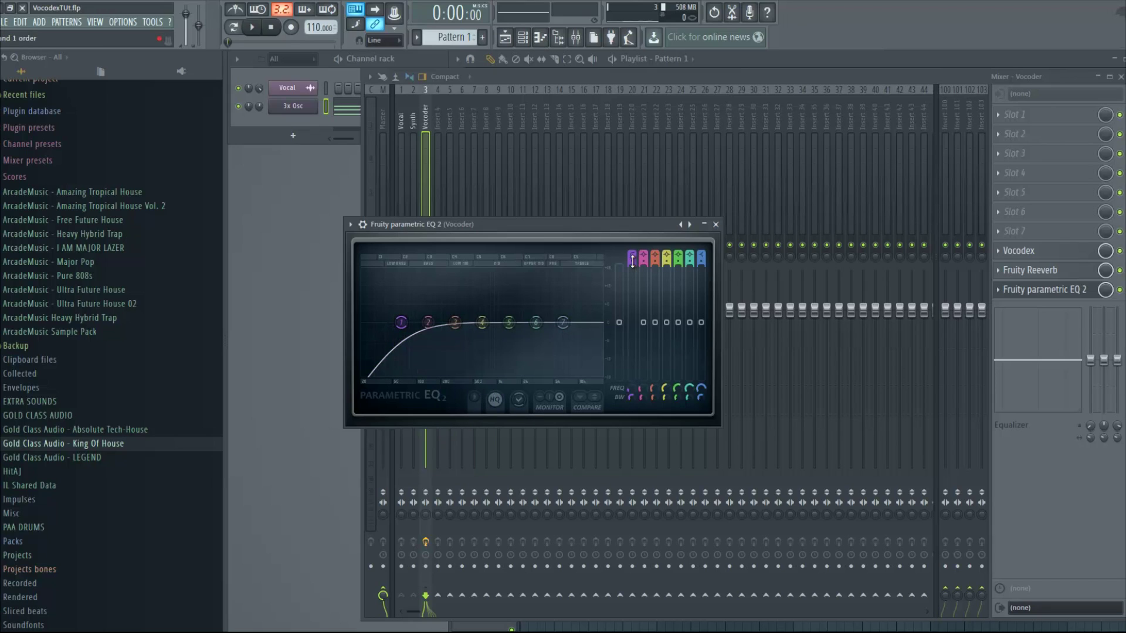
drag(633, 263, 630, 267)
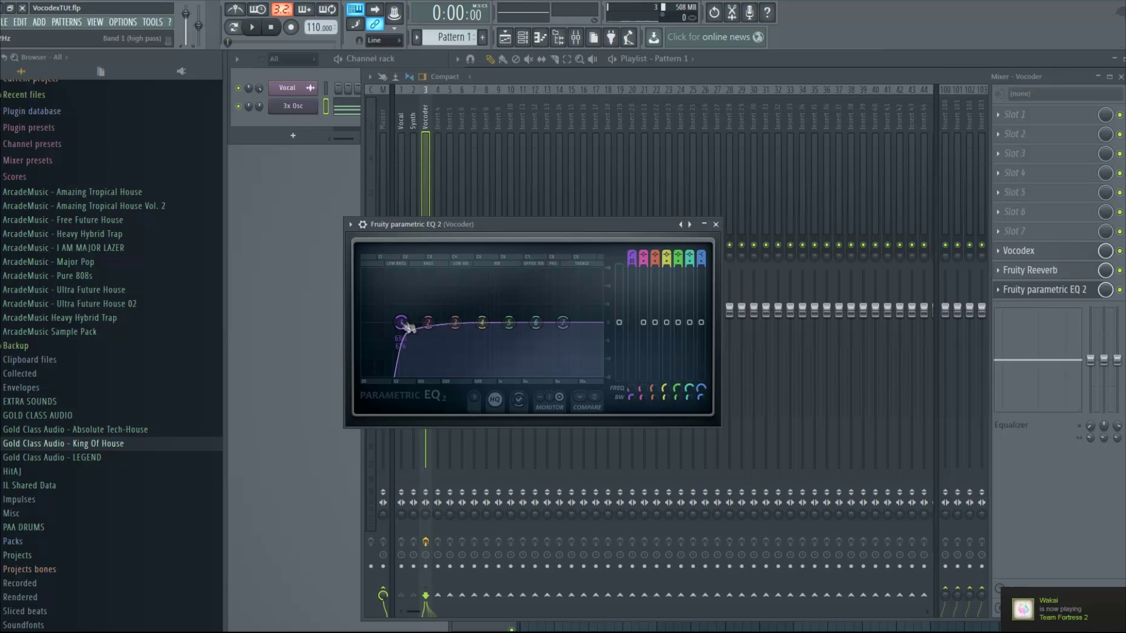
drag(402, 322, 452, 330)
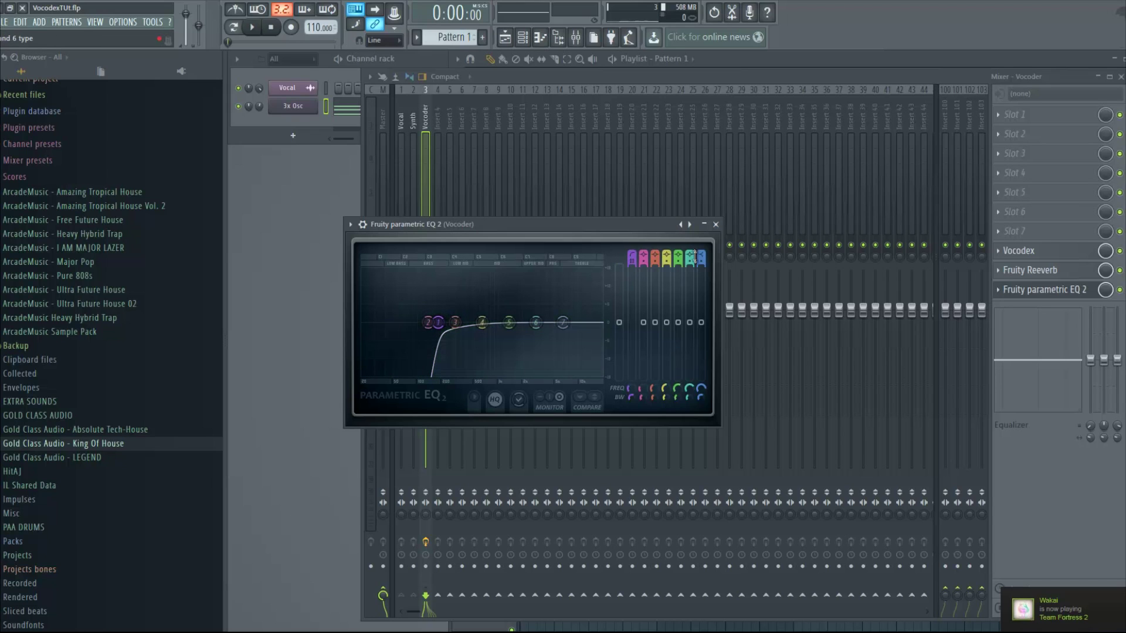
click(715, 224)
key(space)
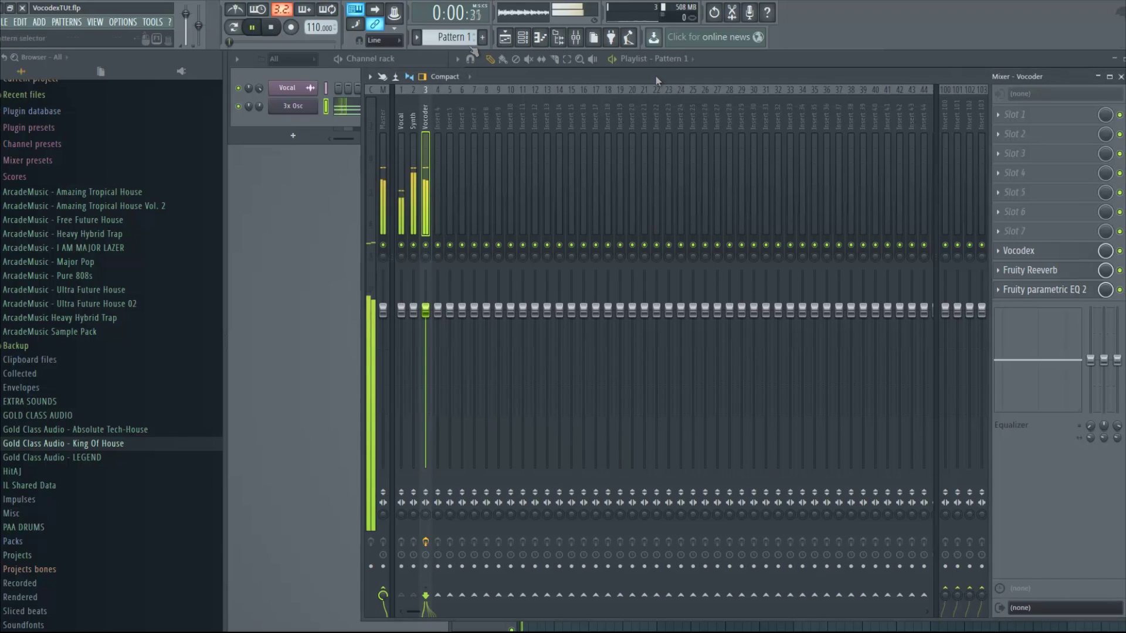
click(801, 61)
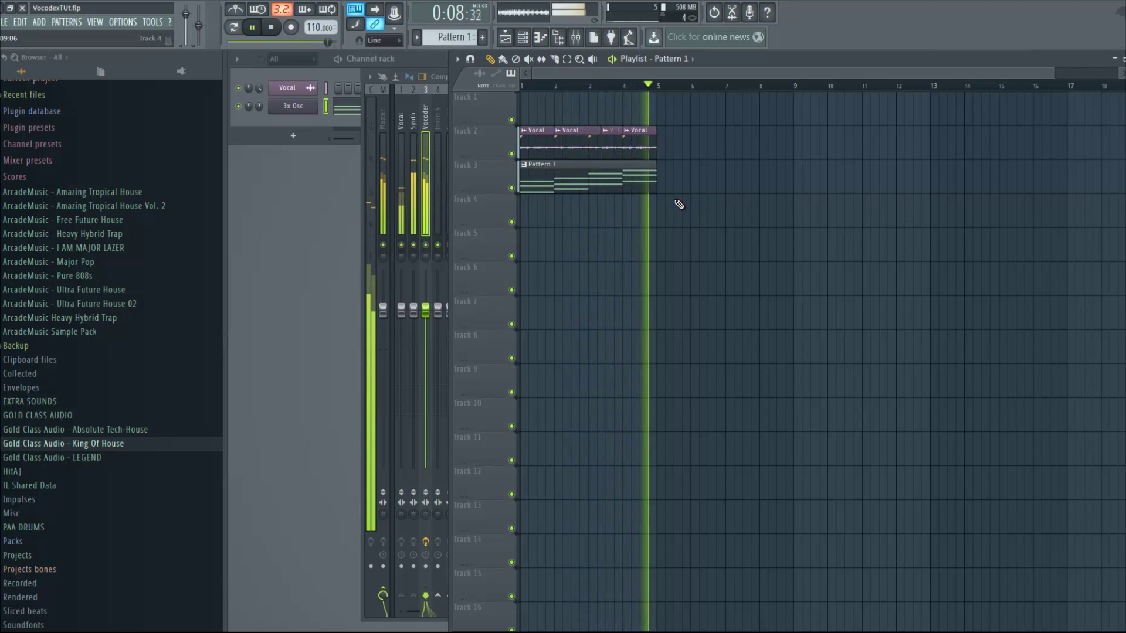
key(space)
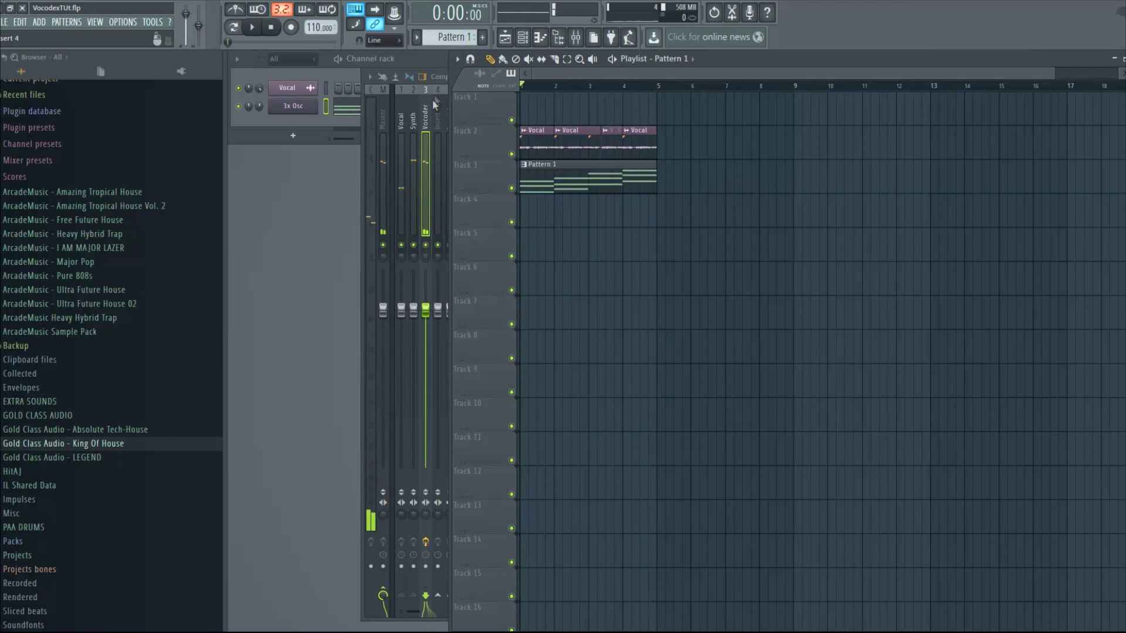
click(423, 101)
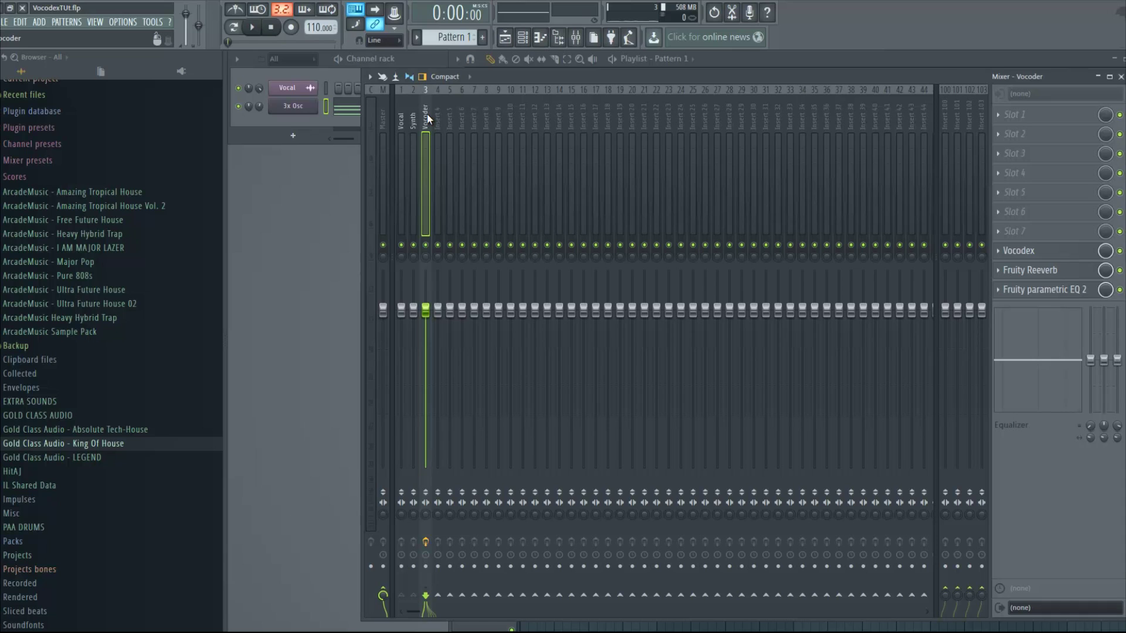
Replace the 3x Osc carrier channel with Serum.
click(308, 109)
right_click(287, 107)
mouse_move(357, 177)
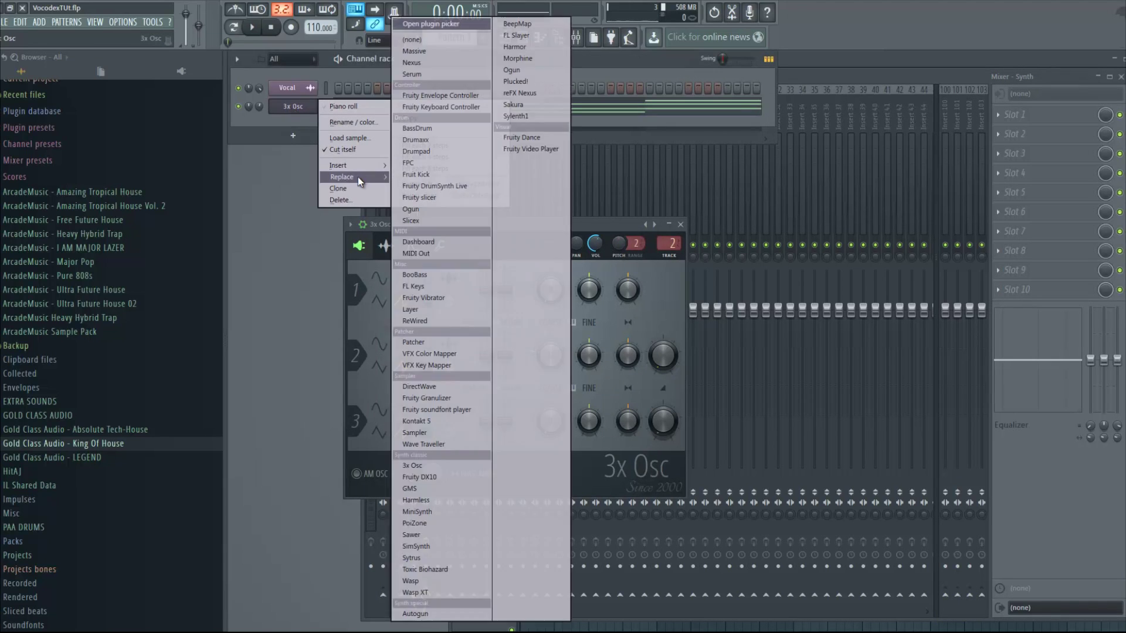
click(432, 73)
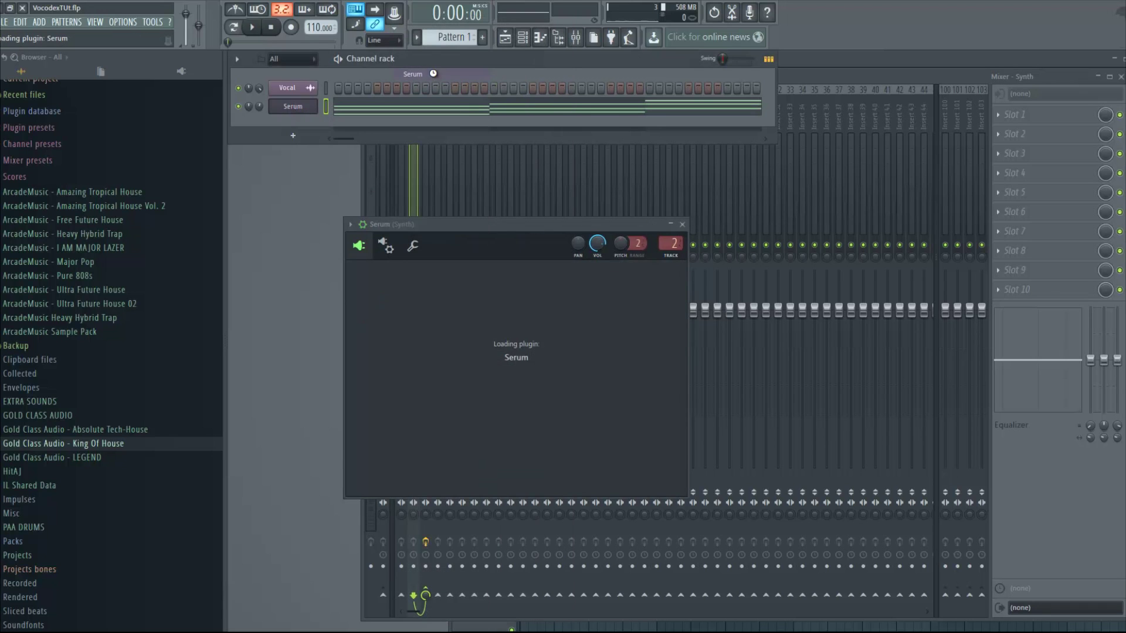
drag(617, 253, 602, 201)
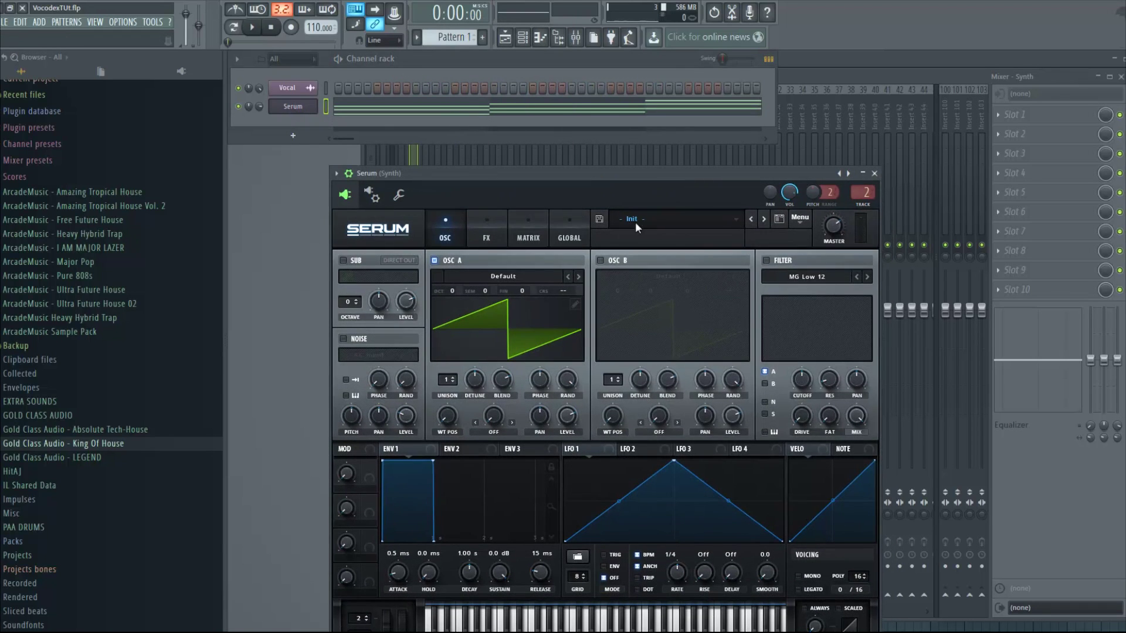
Load Serum's Cymatics Future Bass preset 'CHORD - She Loves Lfos Man' and close Serum.
click(635, 221)
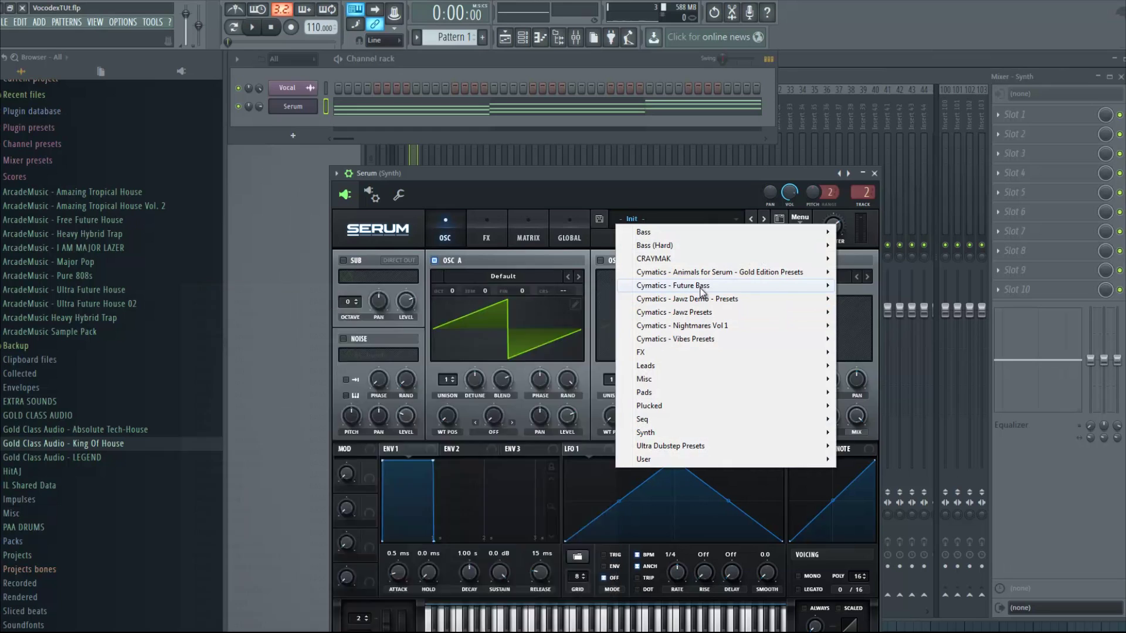
mouse_move(702, 291)
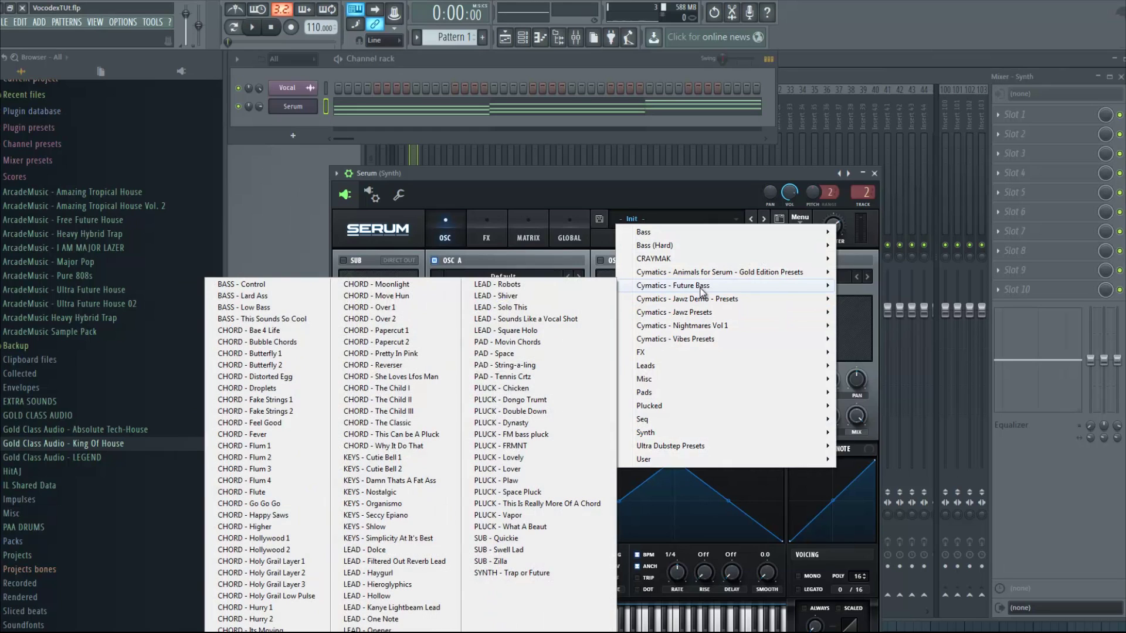
click(414, 377)
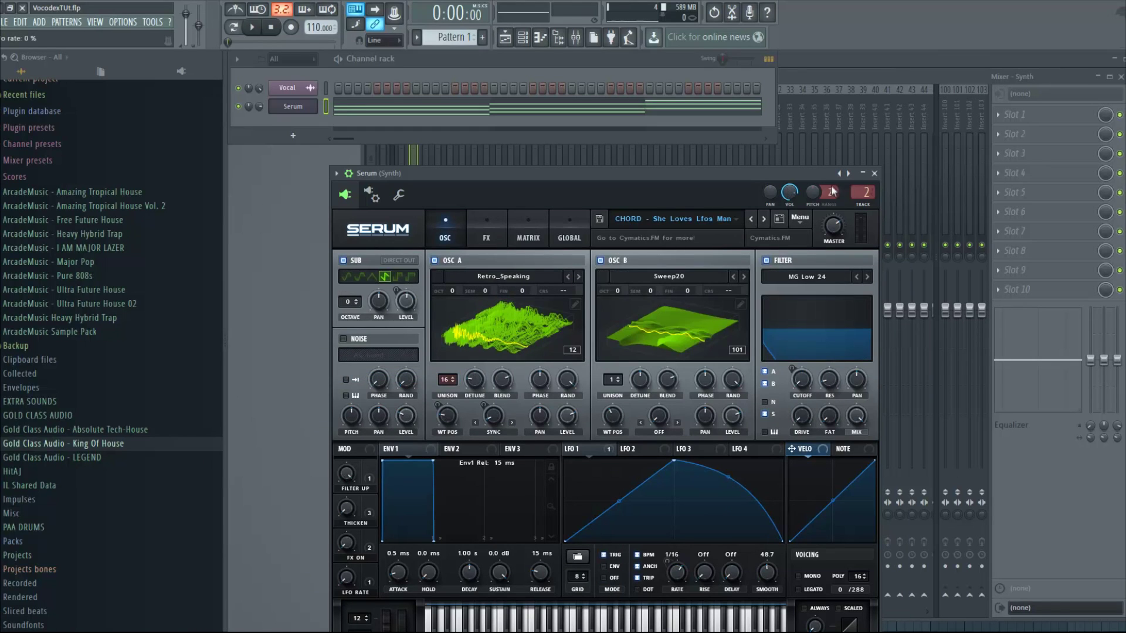
key(F9)
click(874, 174)
click(779, 75)
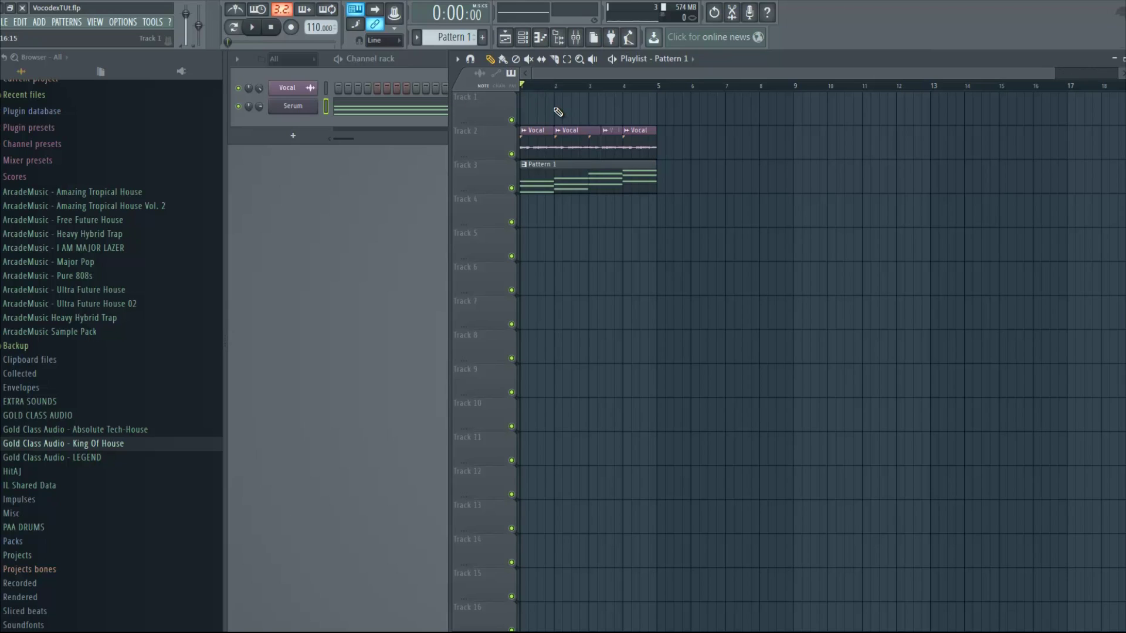
In Serum's piano roll, raise the D#5, E5, G#5 and A#5 notes to D#6, E6, G#6 and A#6.
key(space)
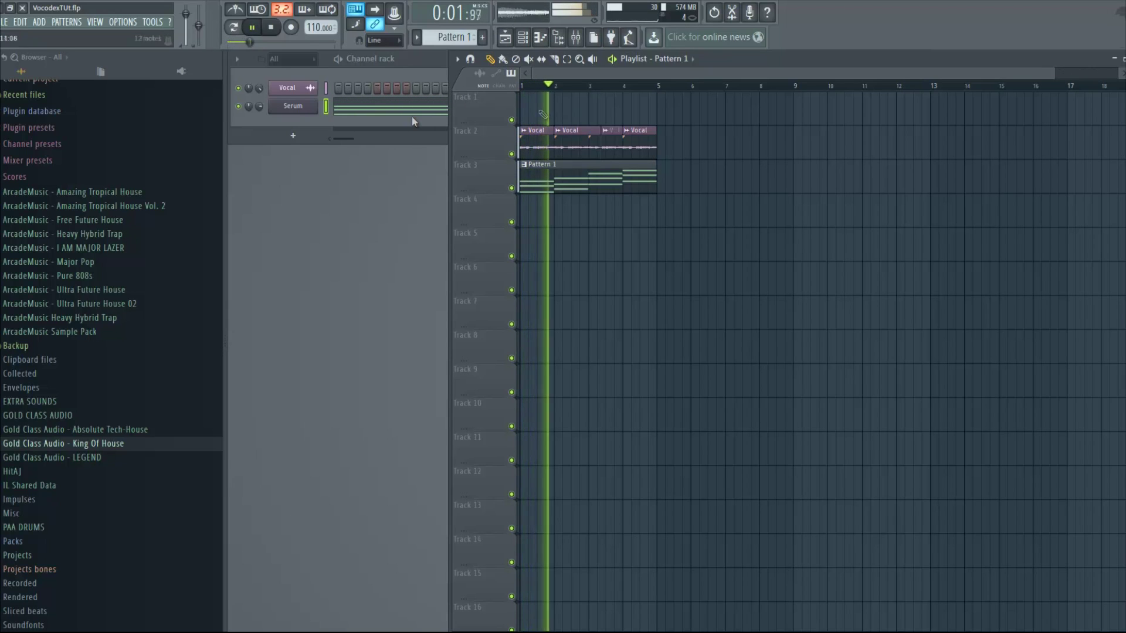
click(261, 109)
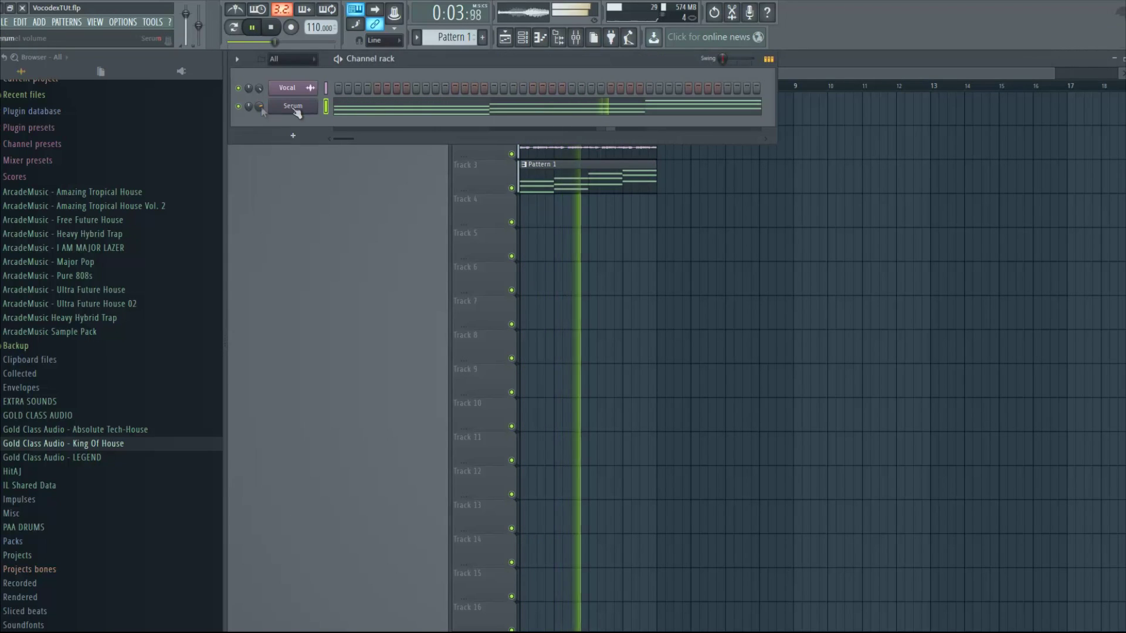
click(390, 106)
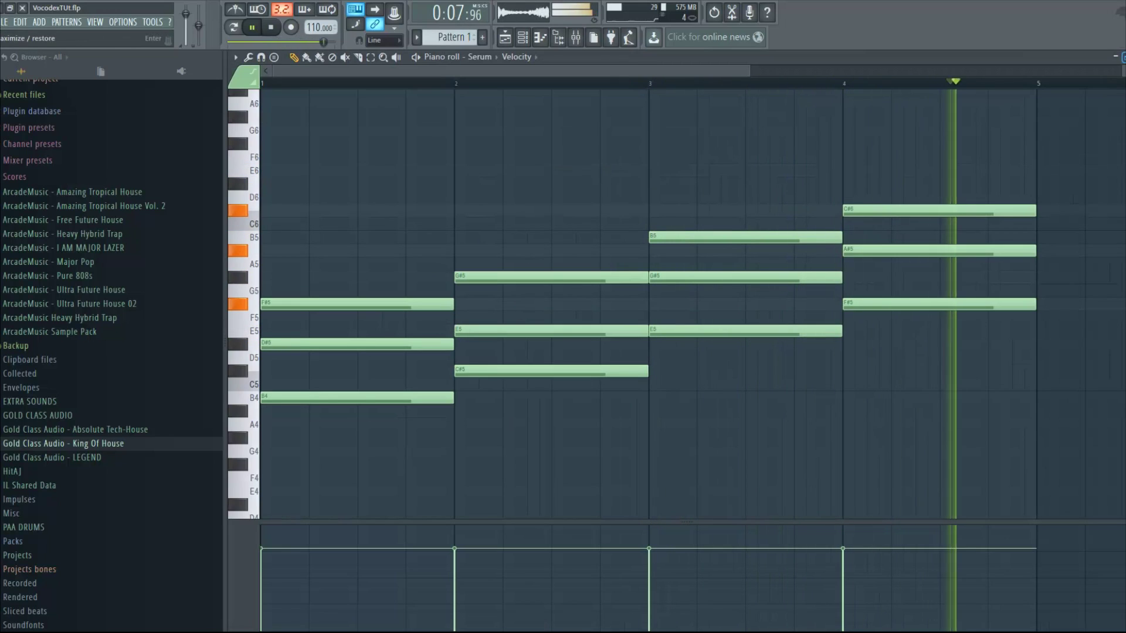
ctrl+click(415, 344)
ctrl+click(528, 330)
ctrl+click(757, 278)
ctrl+click(882, 251)
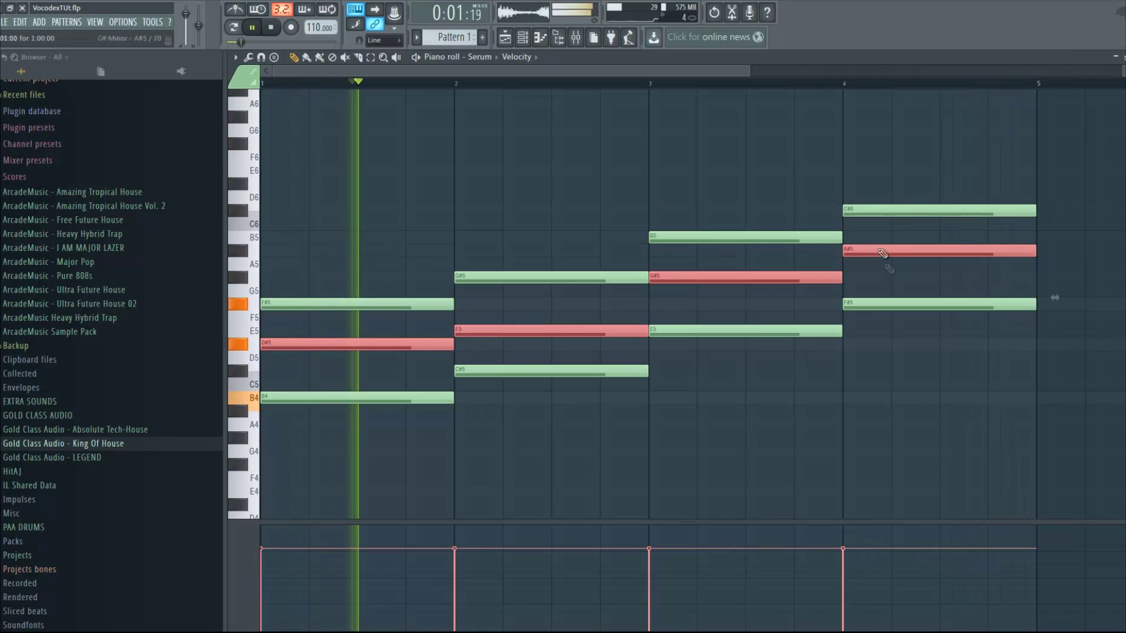
key(ctrl+Up)
key(ctrl+d)
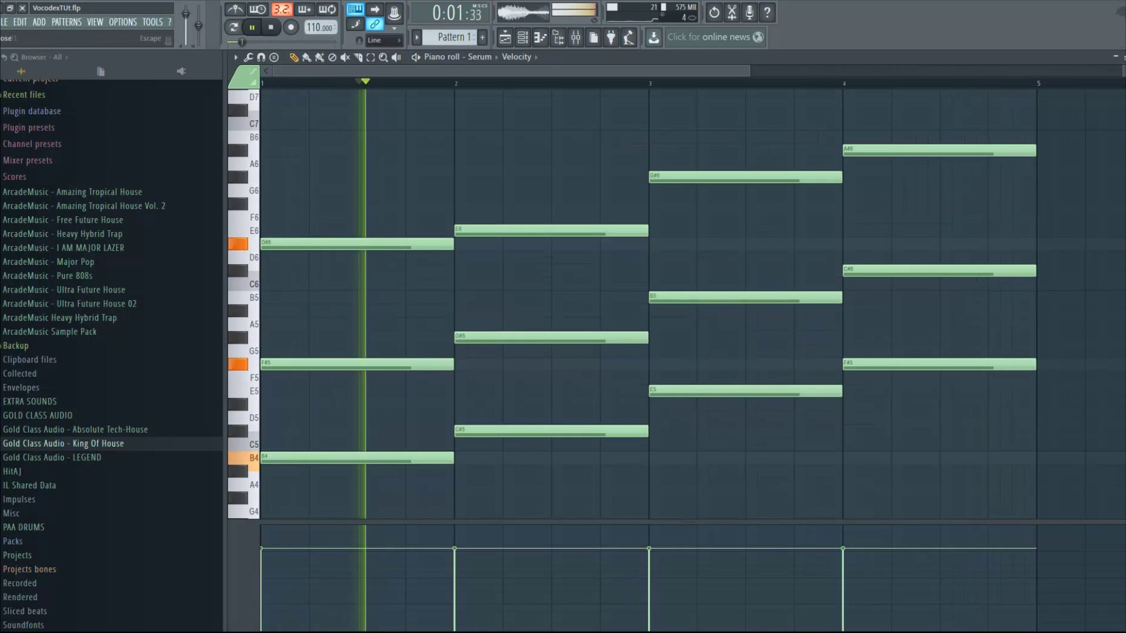
key(F7)
key(space)
click(293, 106)
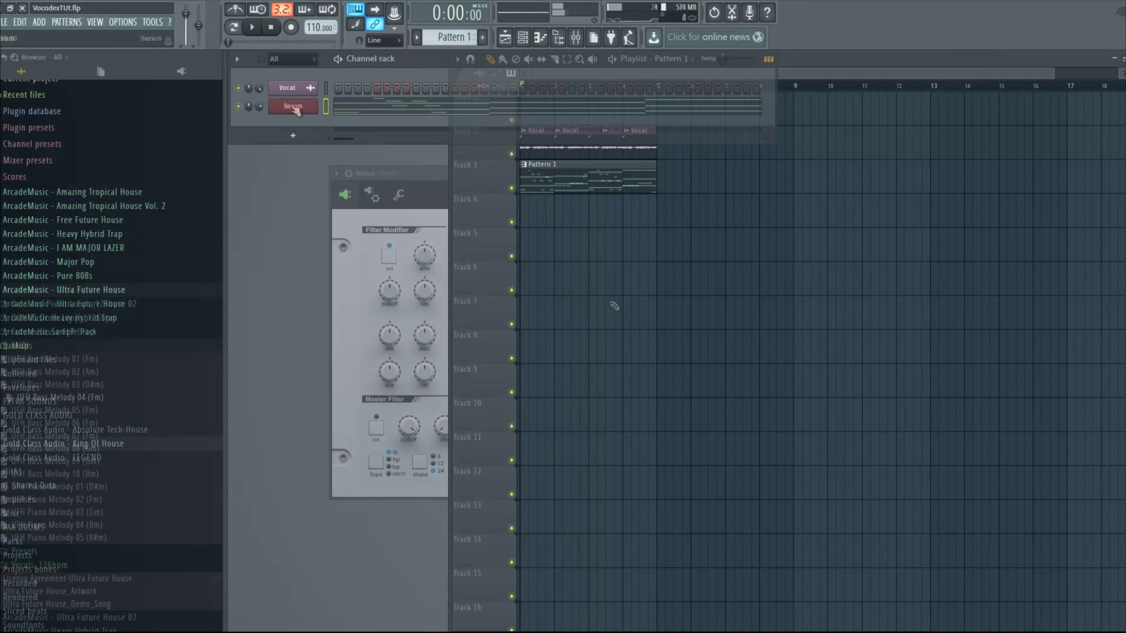